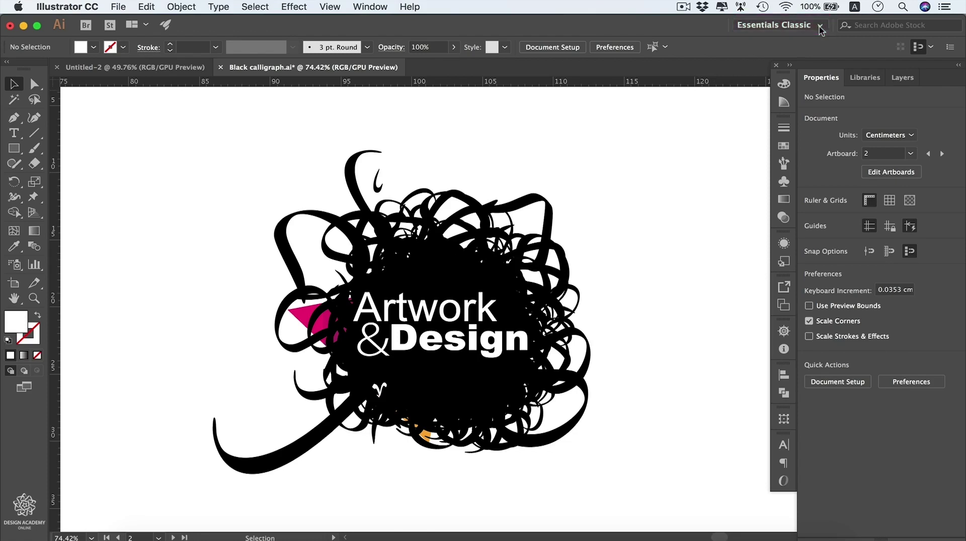
Try the Essentials workspace, then return to Essentials Classic.
{"action": "left_click", "coordinate": [820, 27]}
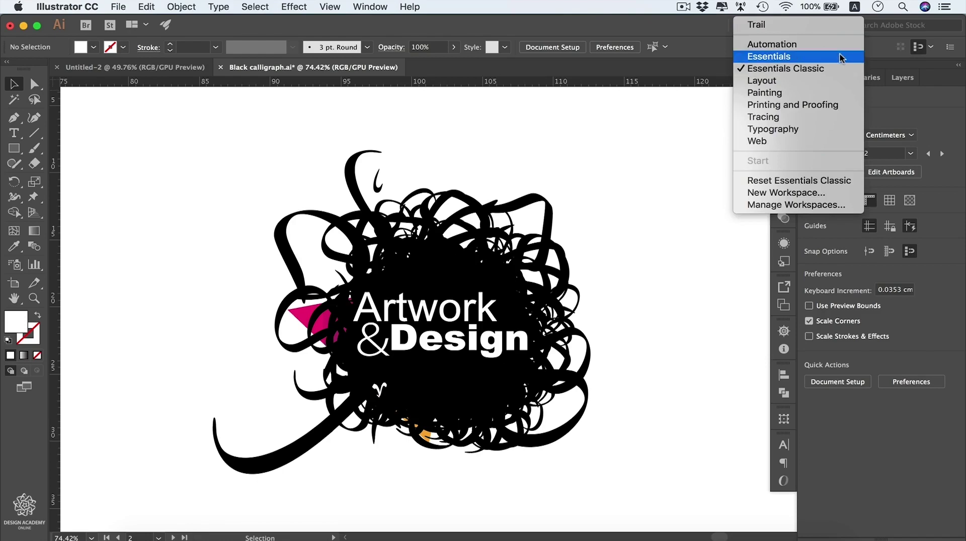
{"action": "left_click", "coordinate": [842, 57]}
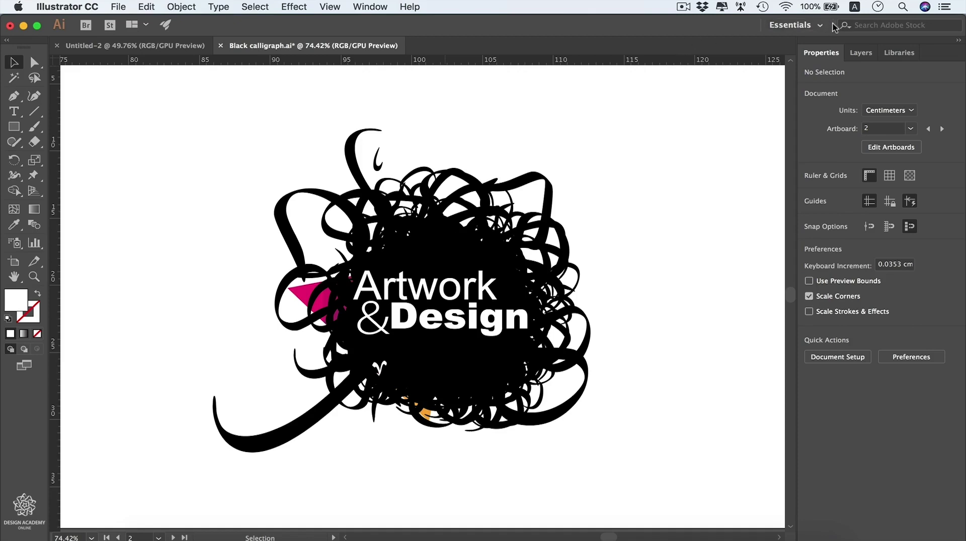
{"action": "left_click", "coordinate": [815, 25]}
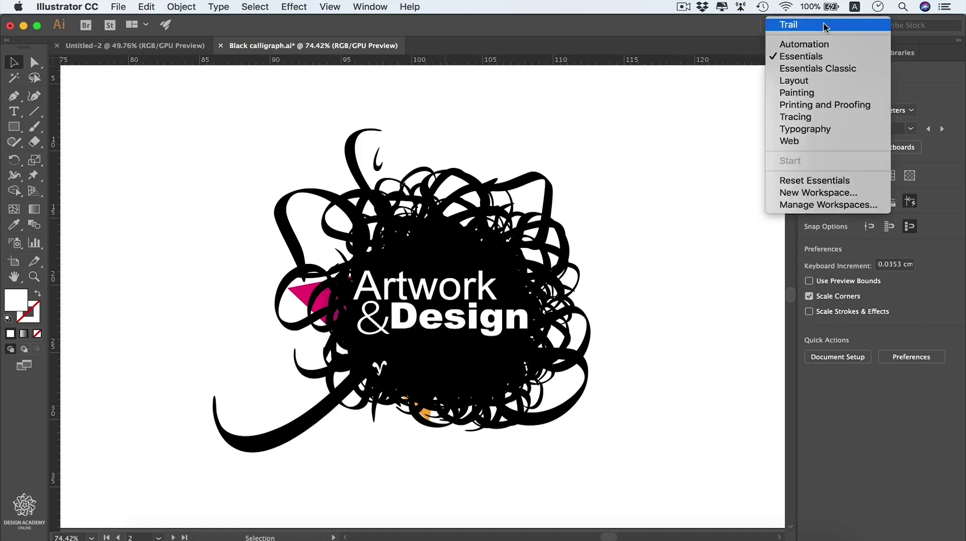
{"action": "left_click", "coordinate": [825, 68]}
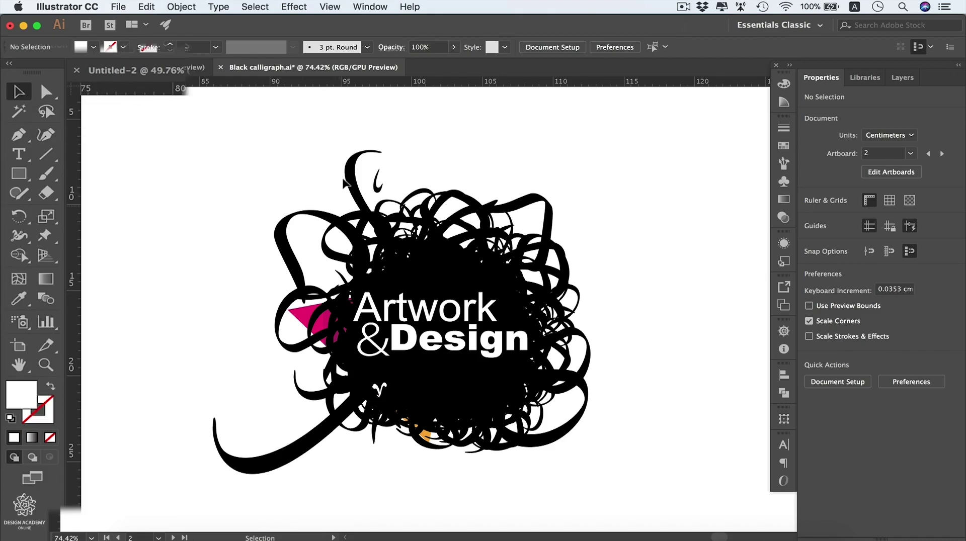
Select the calligraphy stroke and the Artwork & Design text, then zoom and pan the artwork.
{"action": "left_click", "coordinate": [348, 185]}
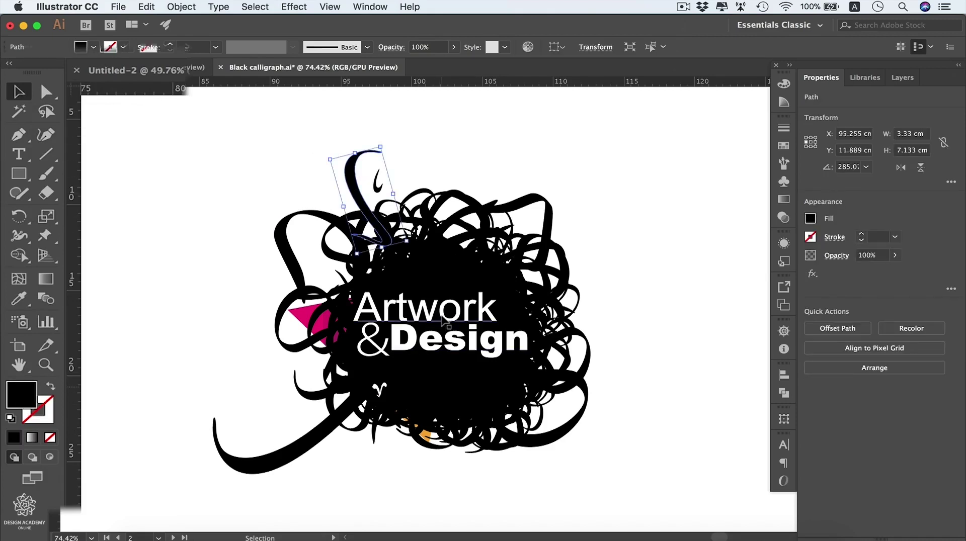
{"action": "left_click", "coordinate": [442, 318]}
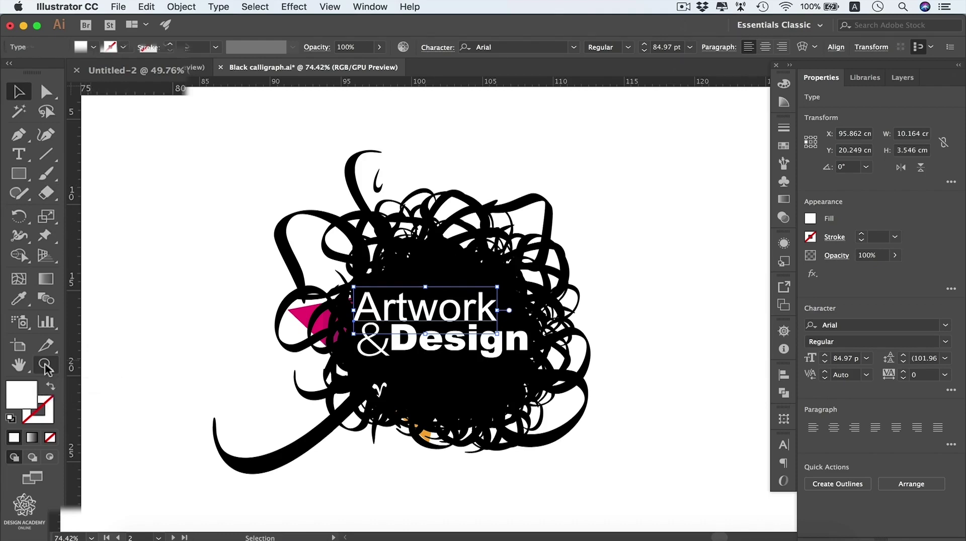
{"action": "key", "text": "z"}
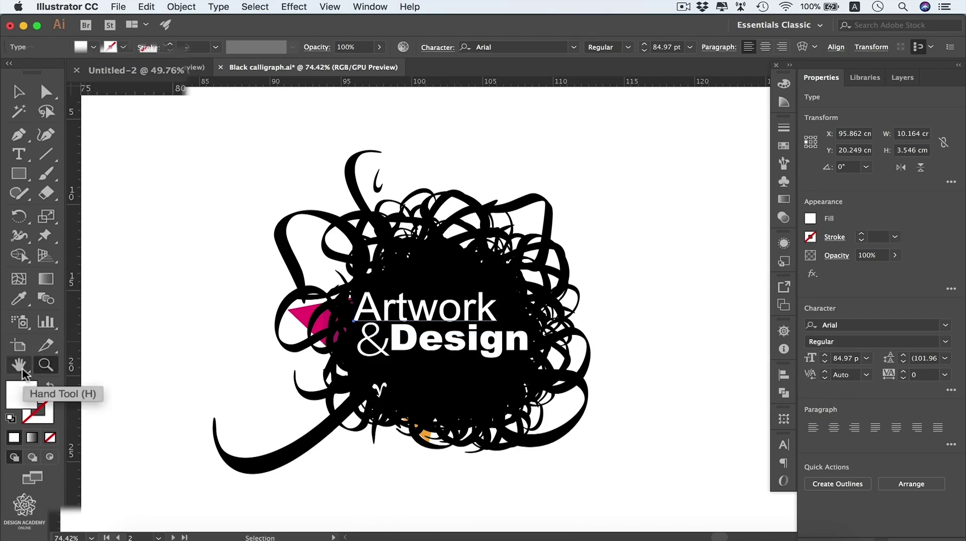
{"action": "key", "text": "h"}
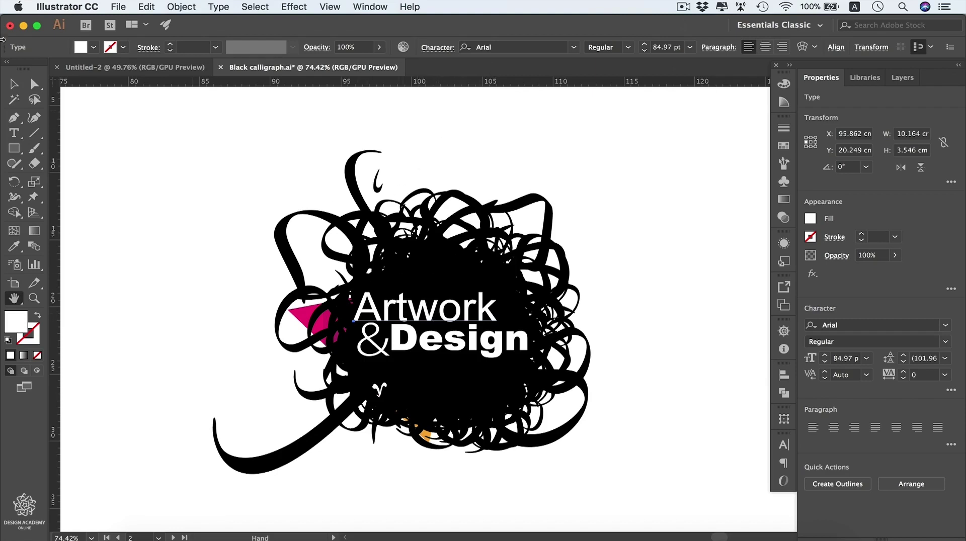
Make the Artwork text's fill magenta, revert it to white, and show the font family list.
{"action": "left_click", "coordinate": [14, 85]}
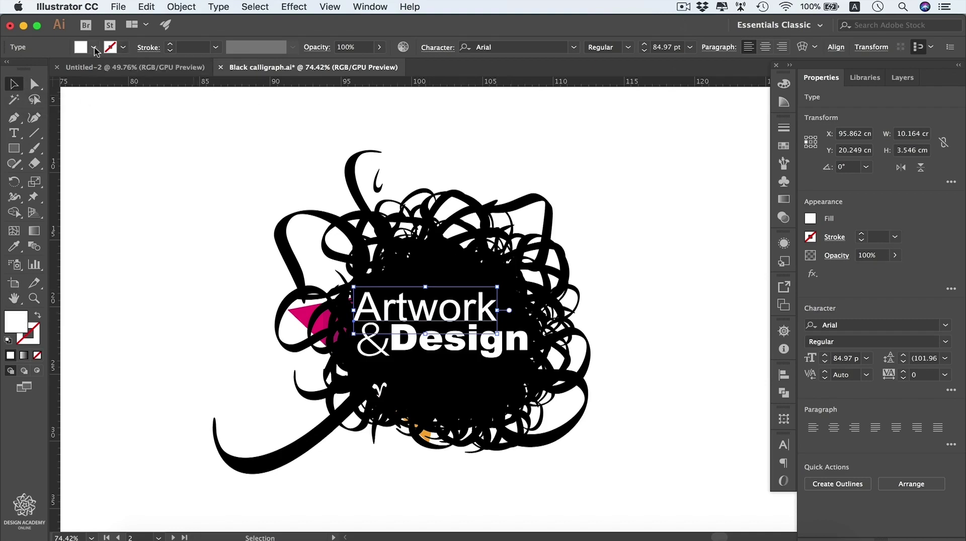
{"action": "left_click", "coordinate": [94, 49]}
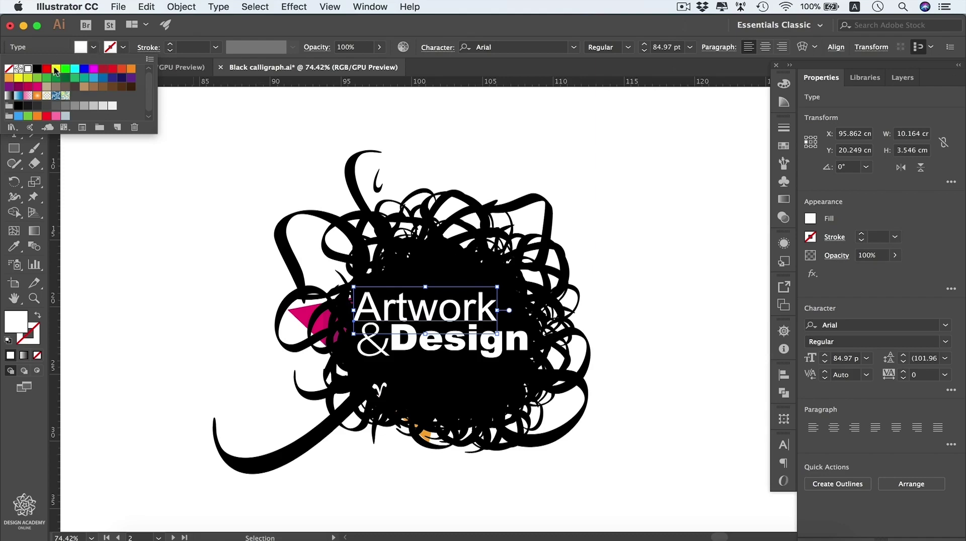
{"action": "left_click", "coordinate": [38, 87]}
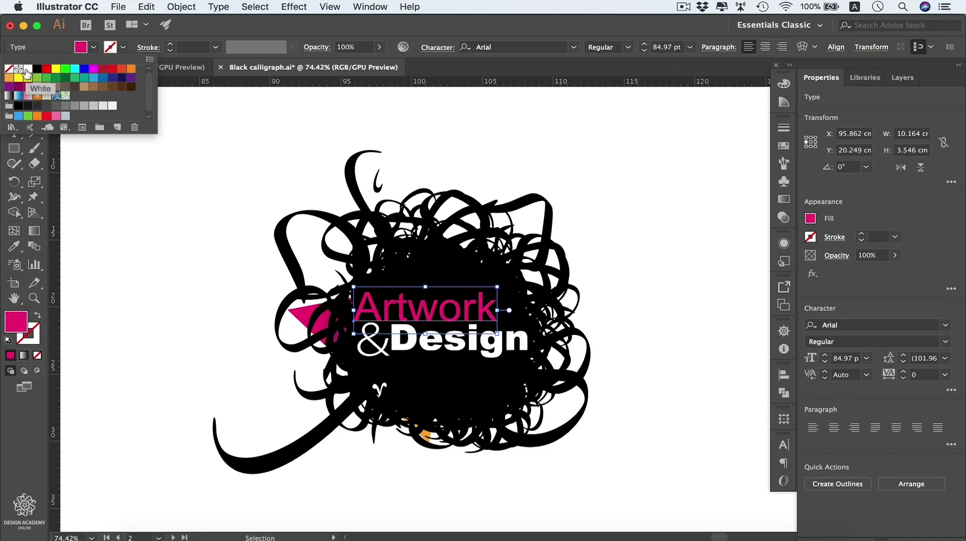
{"action": "left_click", "coordinate": [27, 70]}
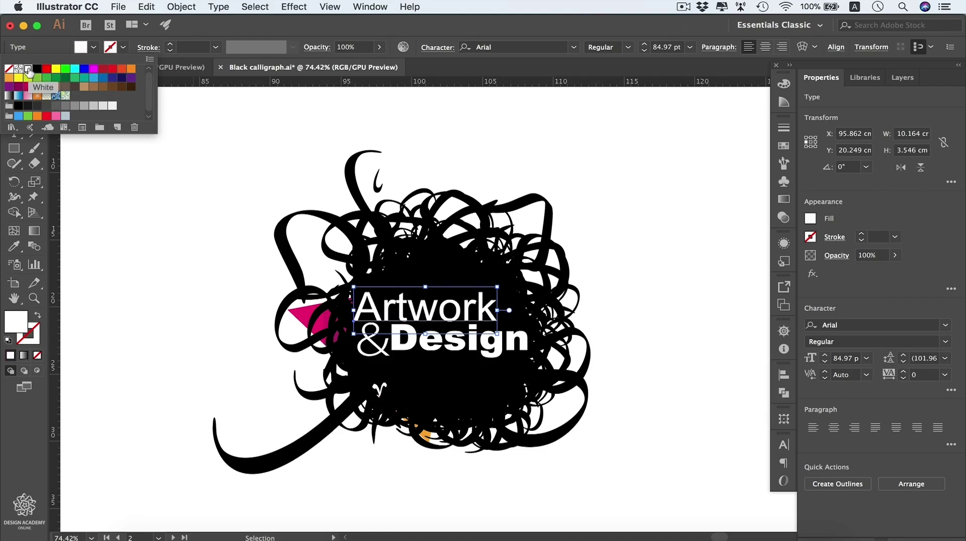
{"action": "left_click", "coordinate": [573, 47]}
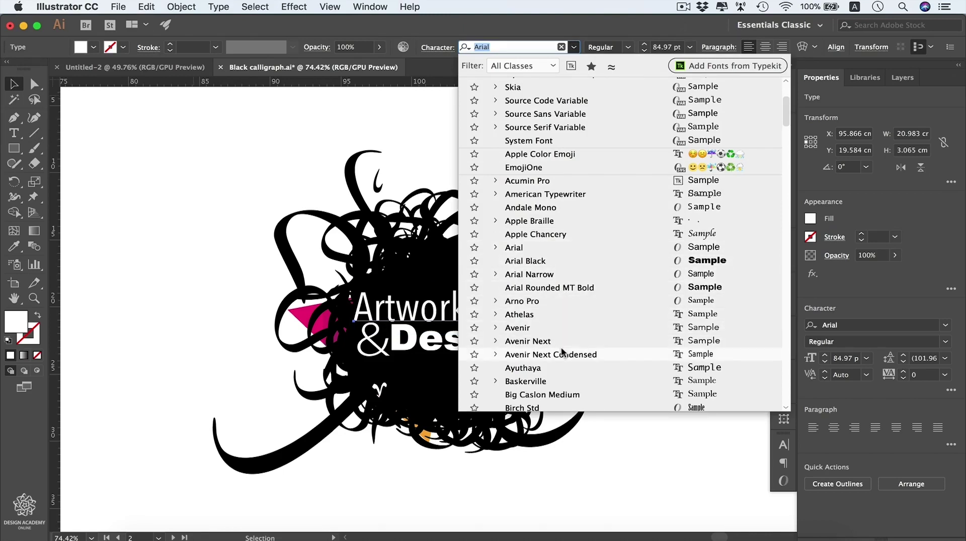
Check the font style, size, Align and Transform pop-ups, leaving the text in Arial Regular 84.97 pt.
{"action": "left_click", "coordinate": [630, 48]}
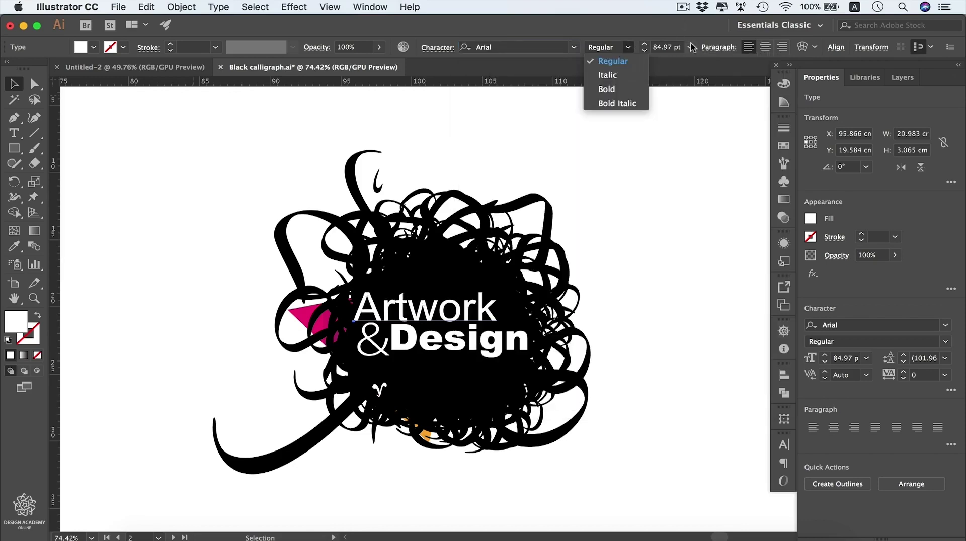
{"action": "left_click", "coordinate": [693, 47]}
{"action": "left_click", "coordinate": [692, 47]}
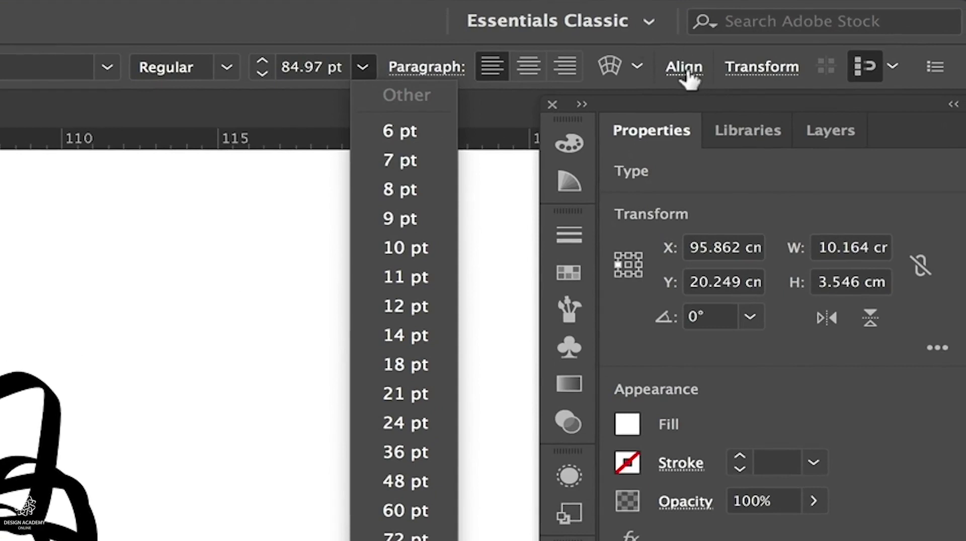
{"action": "left_click", "coordinate": [688, 73]}
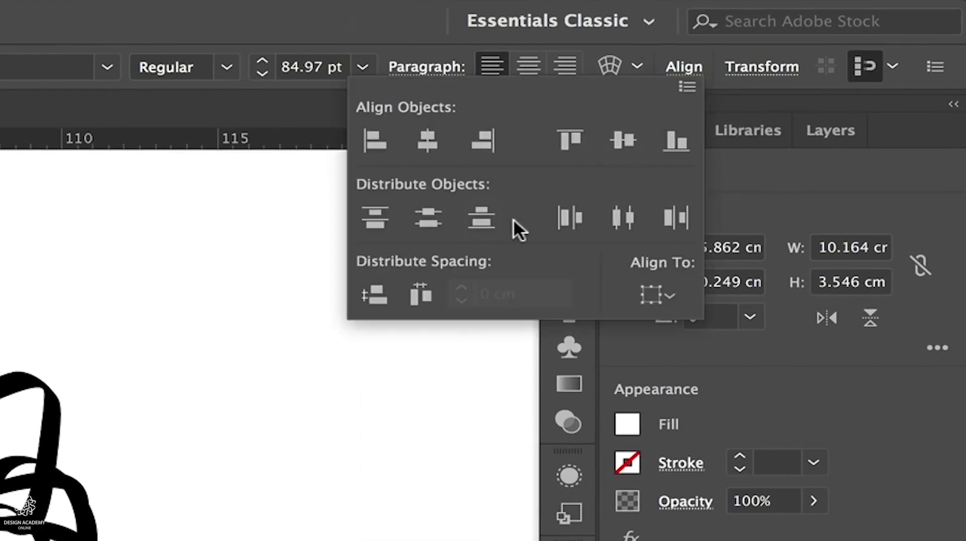
{"action": "left_click", "coordinate": [763, 73]}
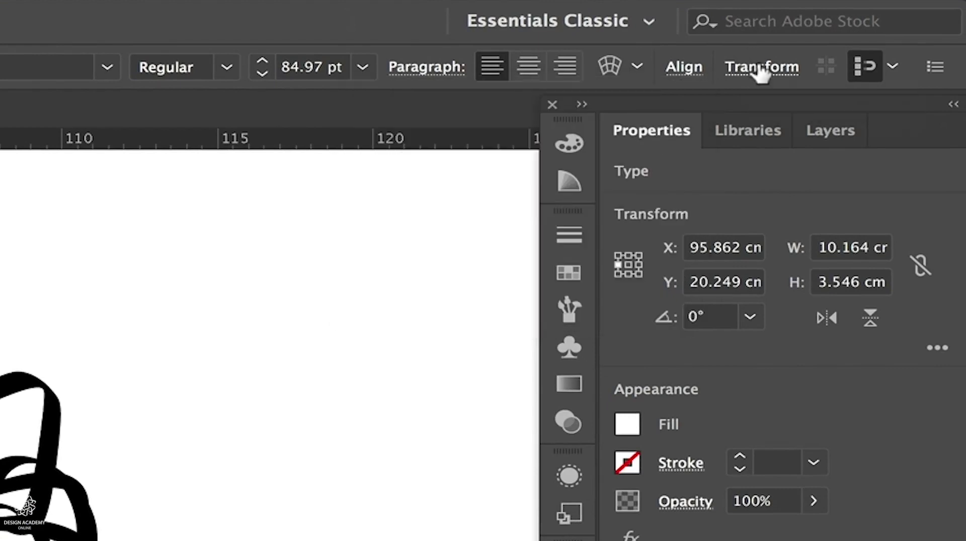
{"action": "left_click", "coordinate": [759, 65]}
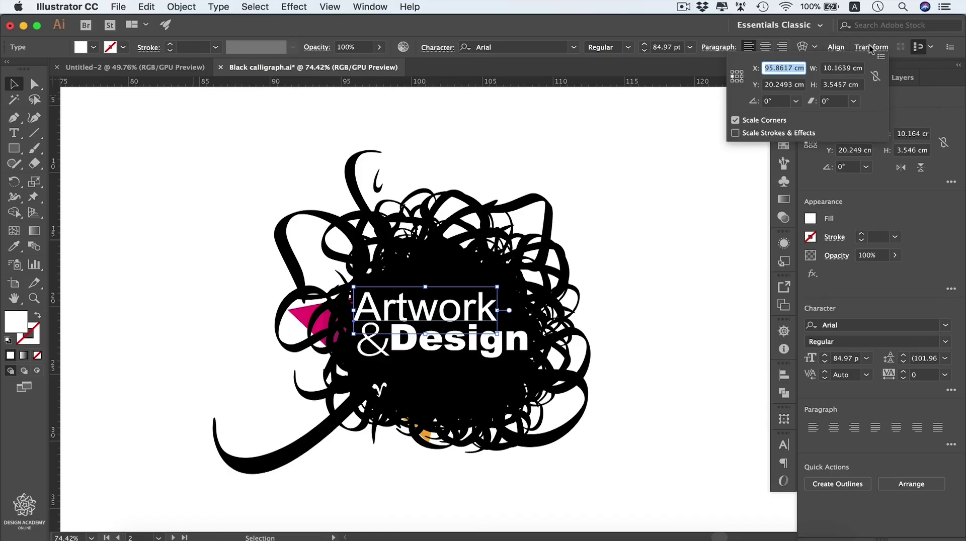
{"action": "left_click", "coordinate": [871, 47]}
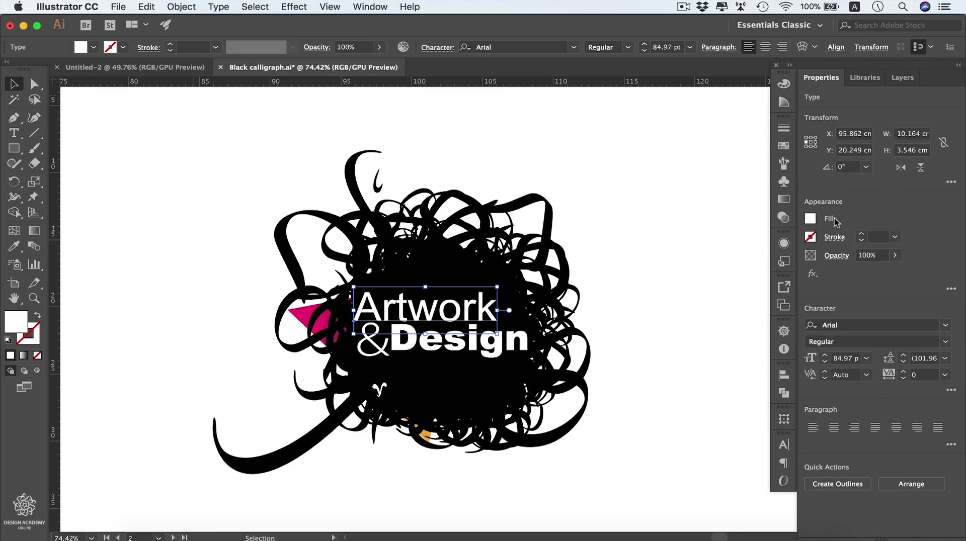
{"action": "left_click", "coordinate": [810, 219]}
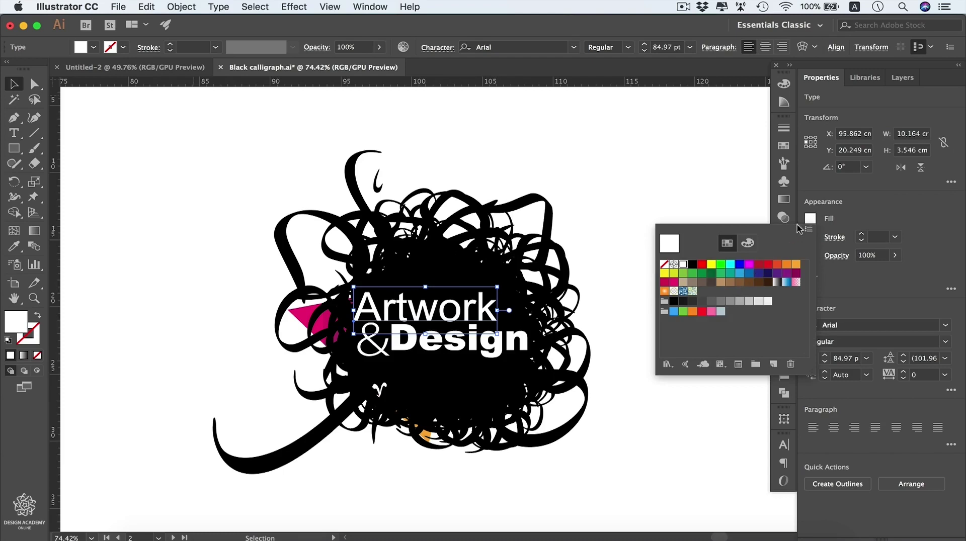
{"action": "left_click", "coordinate": [810, 219]}
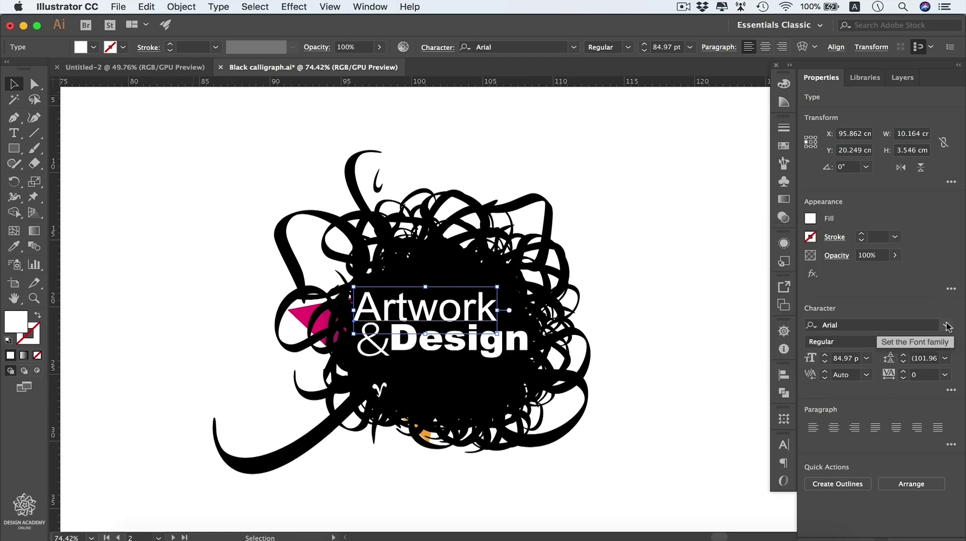
{"action": "left_click", "coordinate": [947, 325]}
{"action": "left_click", "coordinate": [947, 326]}
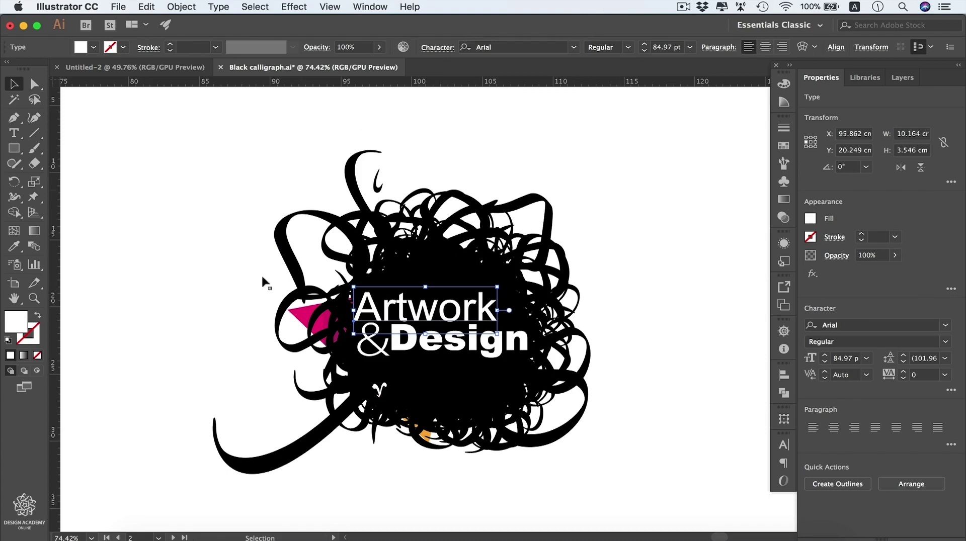
{"action": "left_click", "coordinate": [546, 202]}
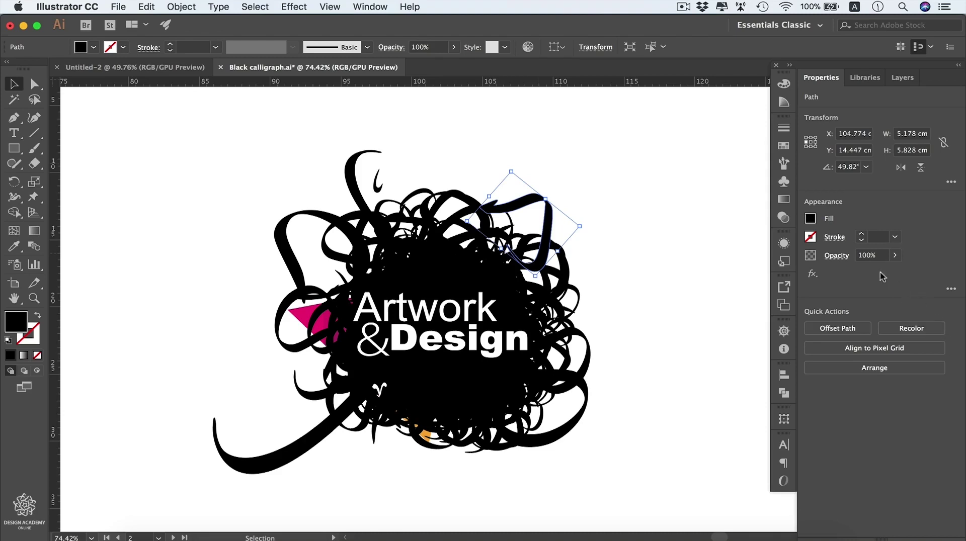
{"action": "left_click", "coordinate": [649, 235]}
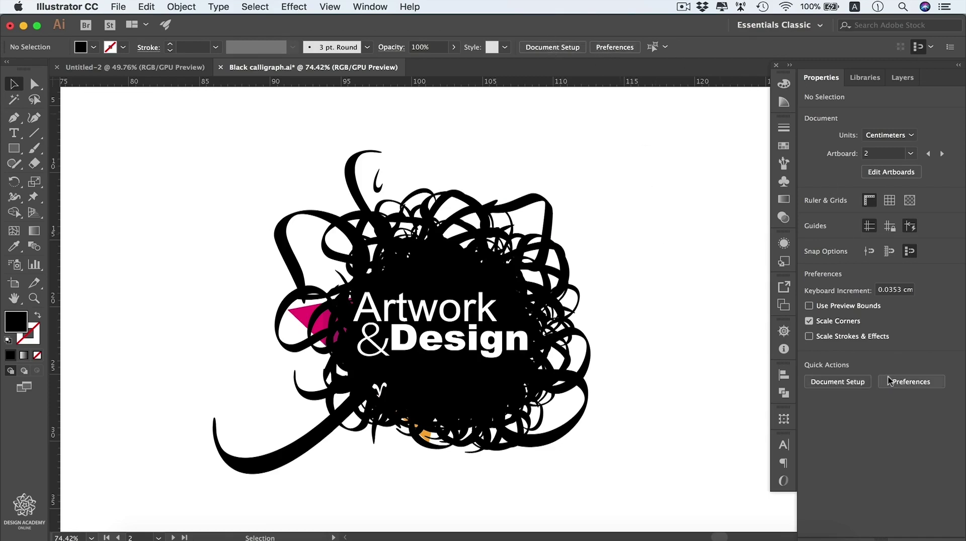
Keep Centimeters units, toggle rulers, grid and transparency grid, and show the Libraries panel.
{"action": "left_click", "coordinate": [913, 137]}
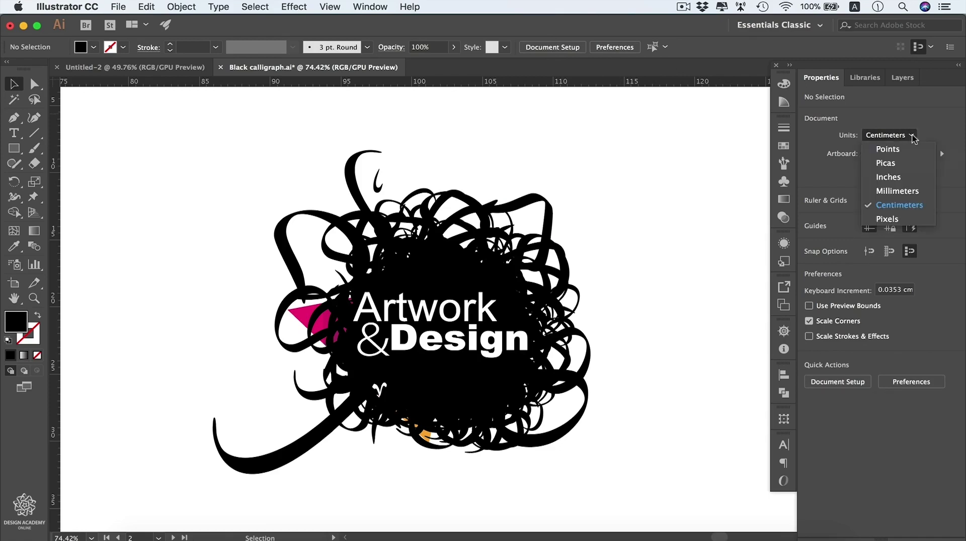
{"action": "left_click", "coordinate": [912, 137]}
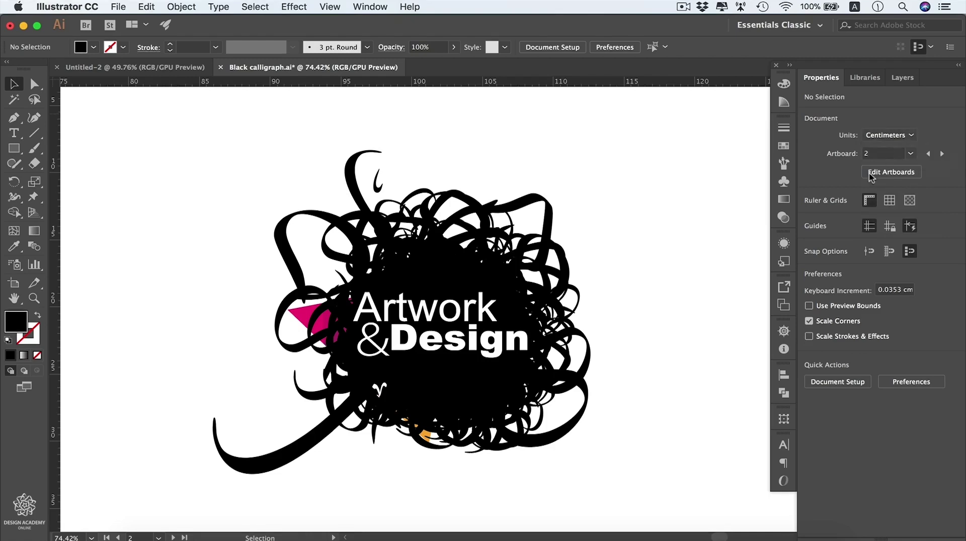
{"action": "left_click", "coordinate": [871, 201]}
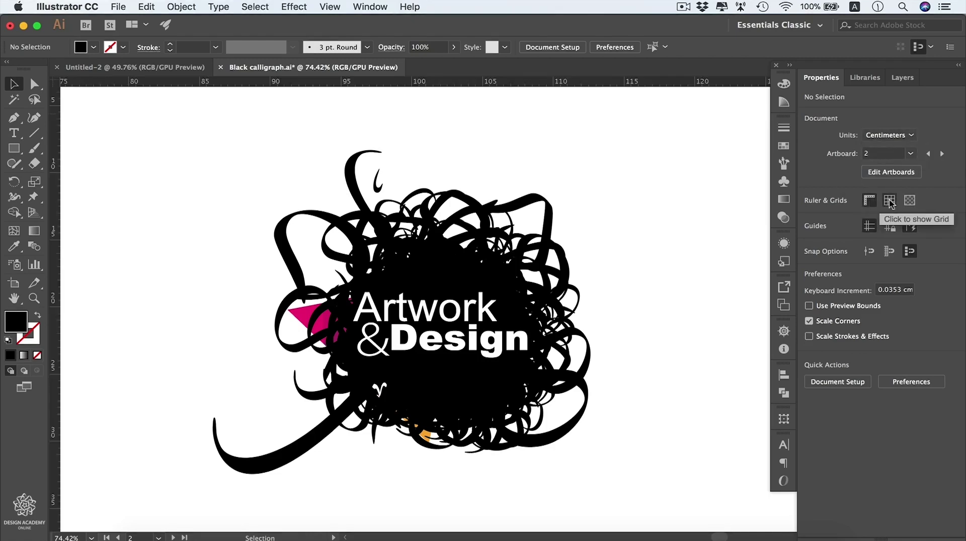
{"action": "left_click", "coordinate": [889, 201]}
{"action": "left_click", "coordinate": [889, 200]}
{"action": "left_click", "coordinate": [910, 201]}
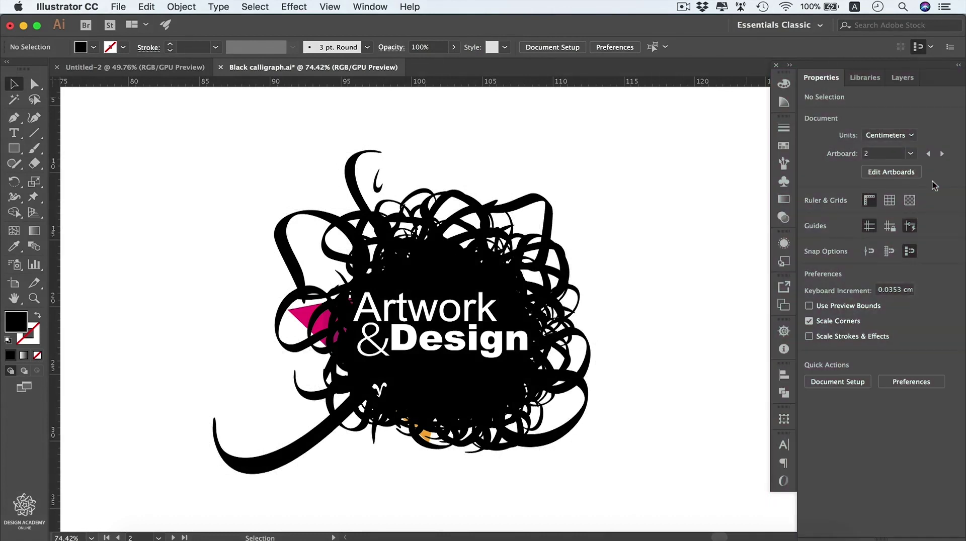
{"action": "left_click", "coordinate": [870, 81]}
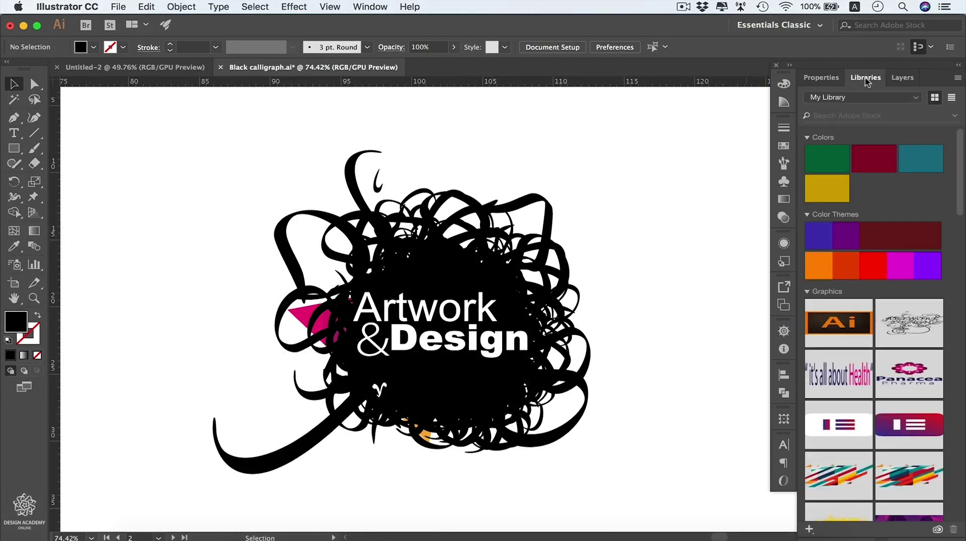
Show Document Properties again and widen the icon dock to label panels by name.
{"action": "left_click", "coordinate": [823, 78]}
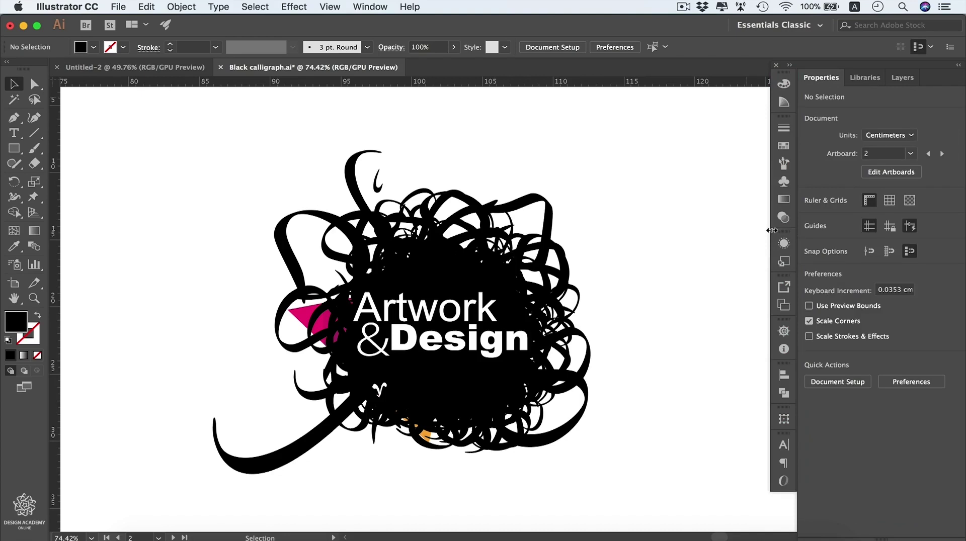
{"action": "mouse_move", "coordinate": [772, 231]}
{"action": "left_mouse_down"}
{"action": "mouse_move", "coordinate": [713, 234]}
{"action": "mouse_move", "coordinate": [697, 245]}
{"action": "left_mouse_up"}
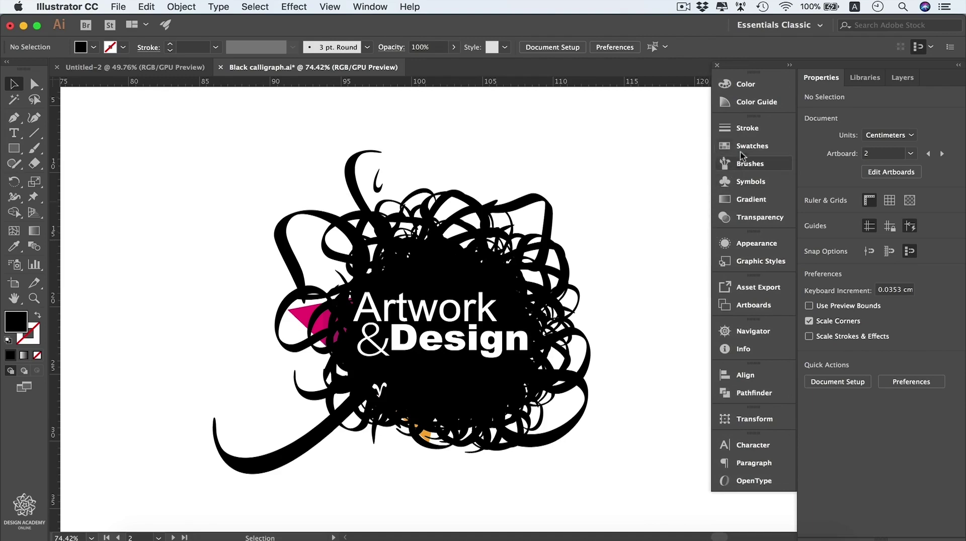
Open the Swatches panel and look through its flyout menu twice without choosing anything.
{"action": "left_click", "coordinate": [751, 146]}
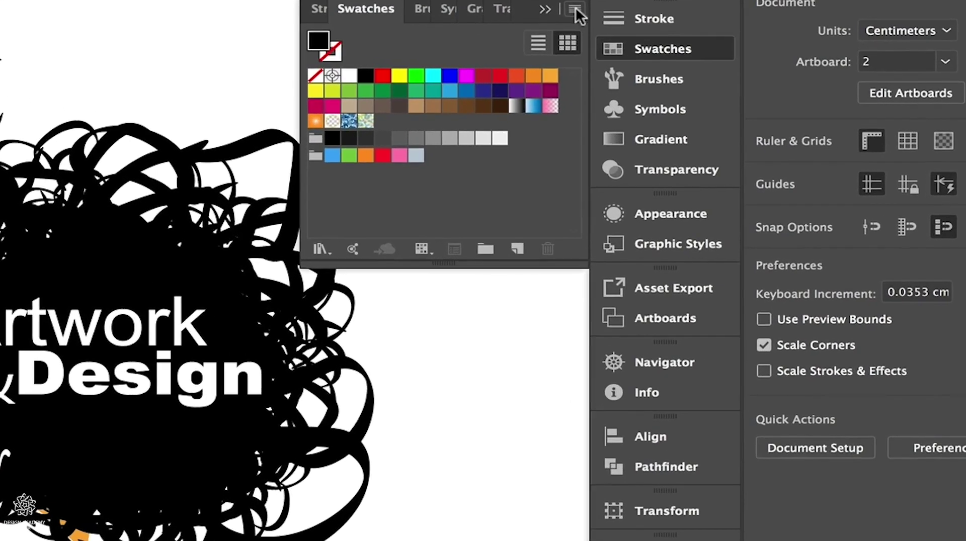
{"action": "left_click", "coordinate": [575, 9]}
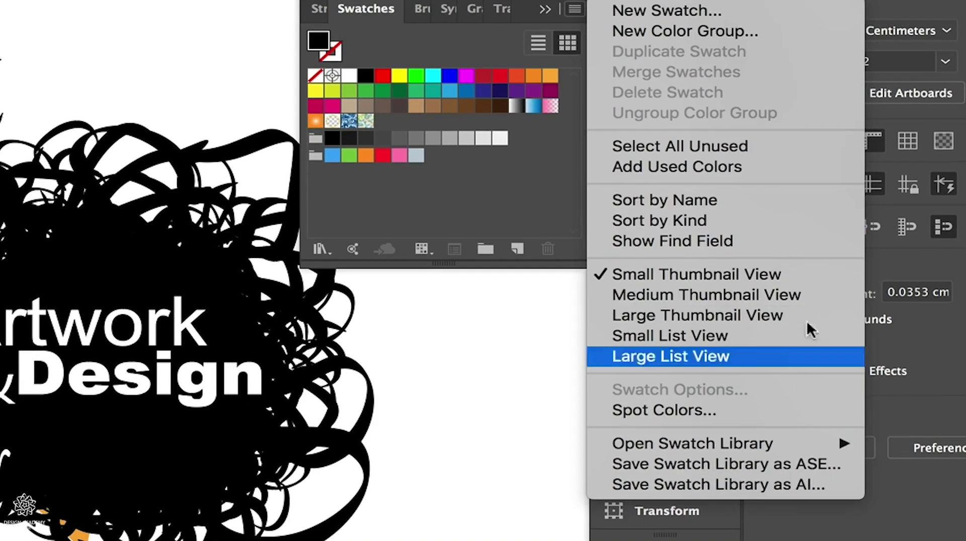
{"action": "left_click", "coordinate": [547, 180]}
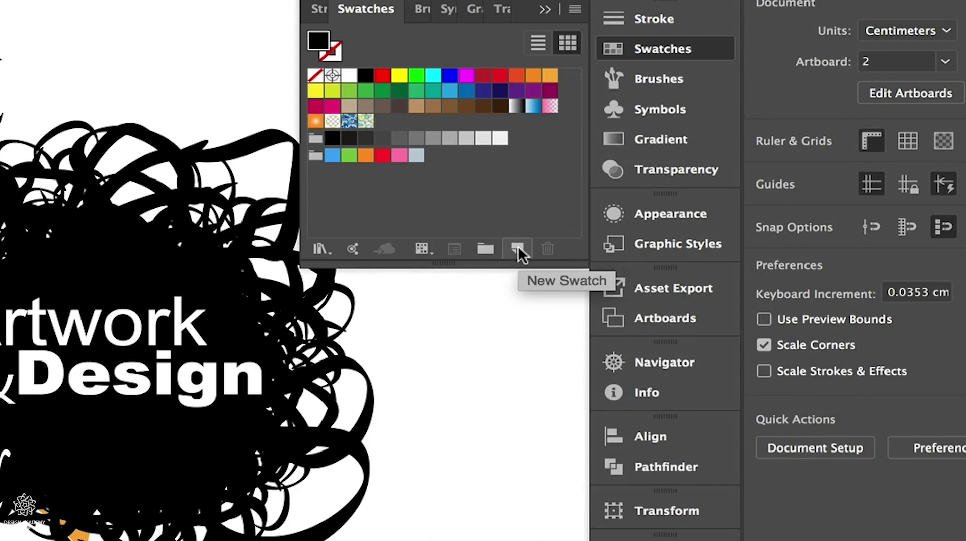
{"action": "left_click", "coordinate": [575, 9]}
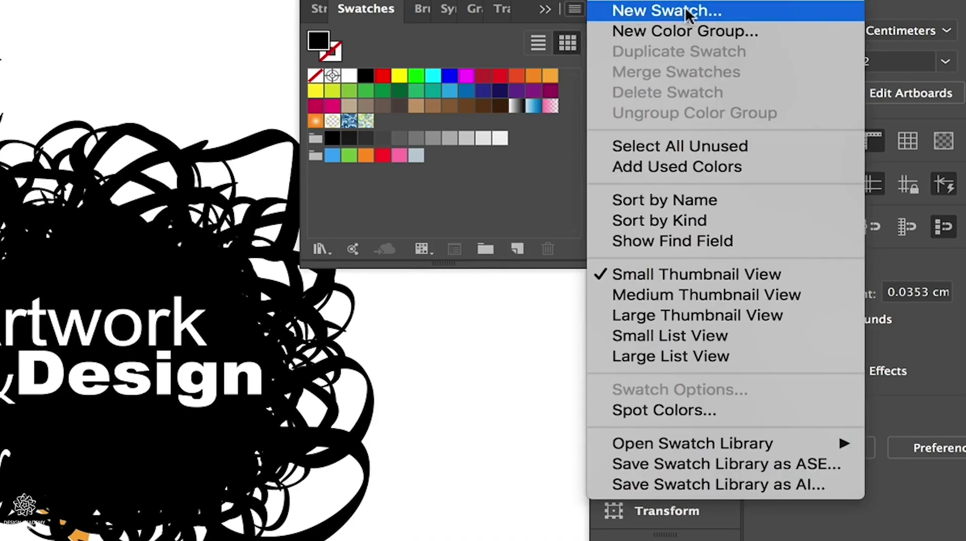
{"action": "left_click", "coordinate": [488, 183]}
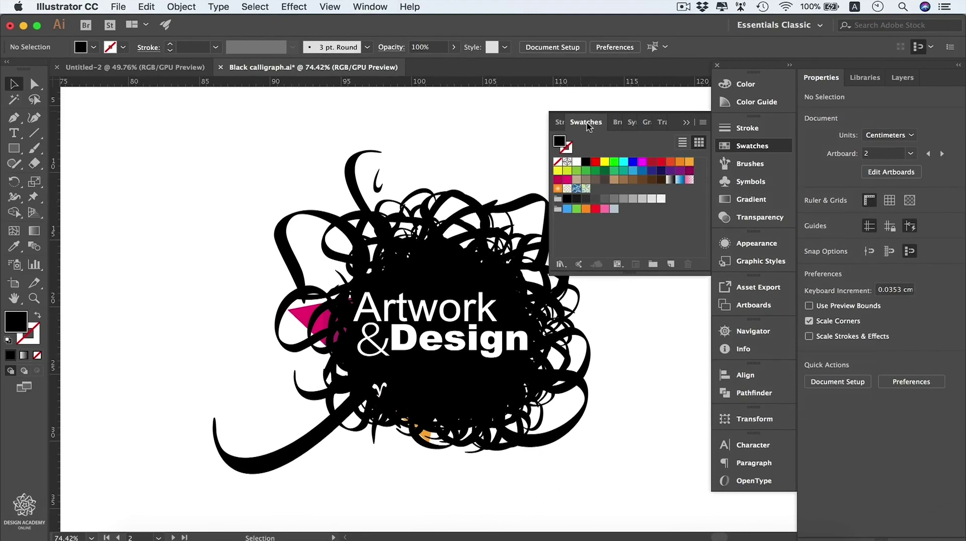
Float Swatches over the canvas, collapse and expand it, then dock it between Brushes and Symbols.
{"action": "left_click_drag", "start_coordinate": [587, 126], "coordinate": [379, 112]}
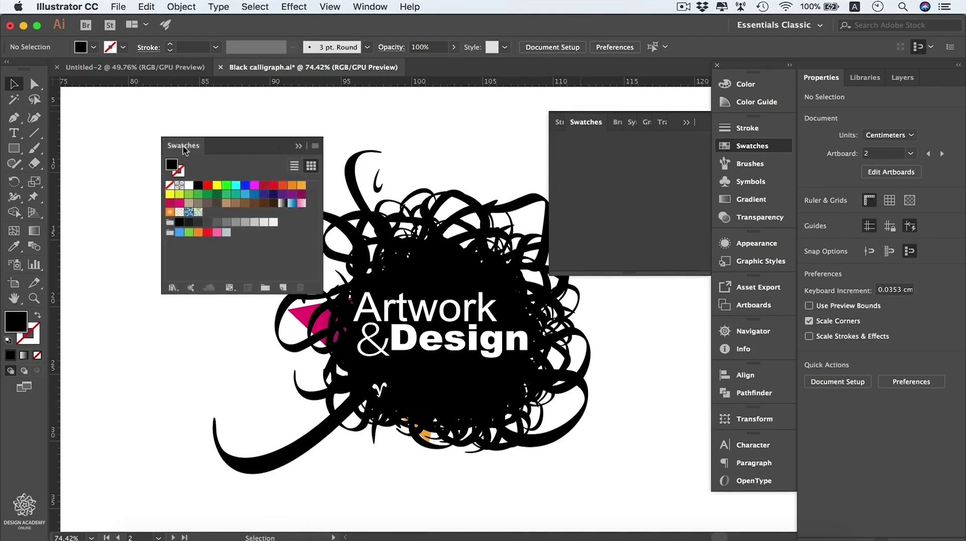
{"action": "left_click_drag", "start_coordinate": [379, 112], "coordinate": [139, 140]}
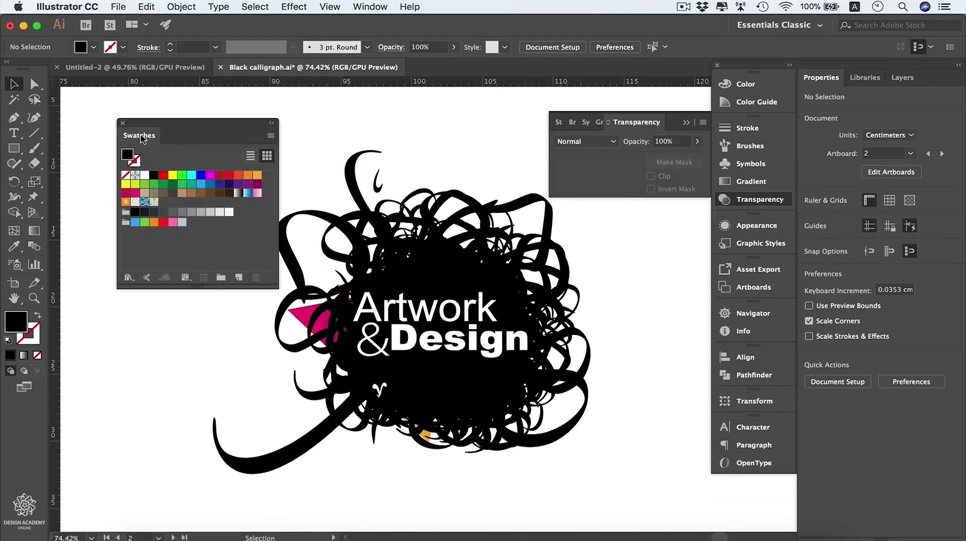
{"action": "double_click", "coordinate": [141, 137]}
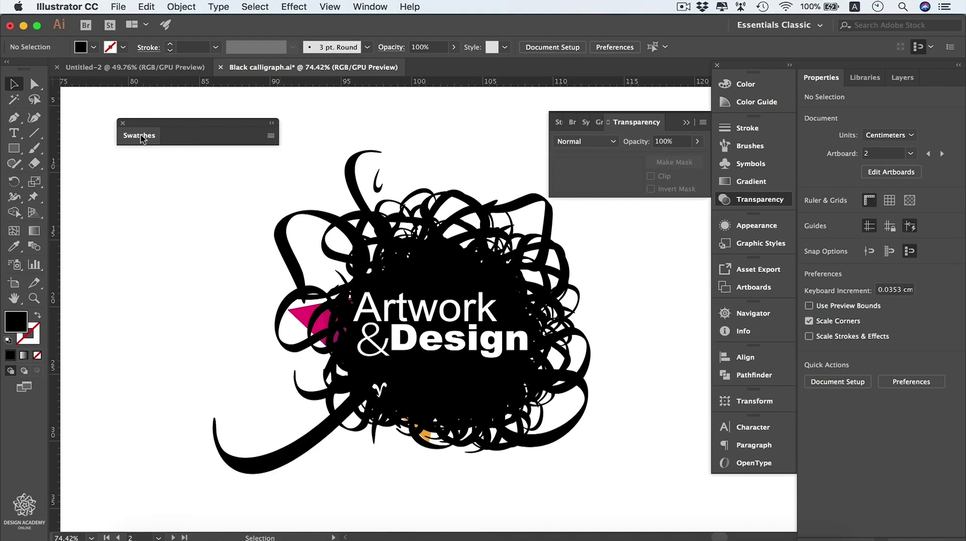
{"action": "left_click", "coordinate": [141, 137]}
{"action": "left_click", "coordinate": [141, 137]}
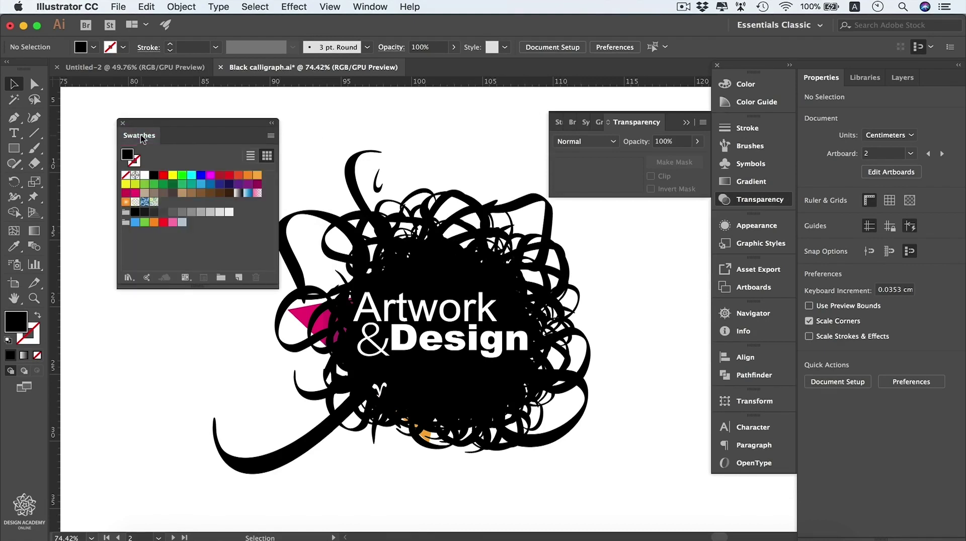
{"action": "mouse_move", "coordinate": [141, 137]}
{"action": "left_mouse_down"}
{"action": "mouse_move", "coordinate": [354, 199]}
{"action": "mouse_move", "coordinate": [453, 256]}
{"action": "mouse_move", "coordinate": [526, 151]}
{"action": "mouse_move", "coordinate": [556, 152]}
{"action": "mouse_move", "coordinate": [588, 126]}
{"action": "left_mouse_up"}
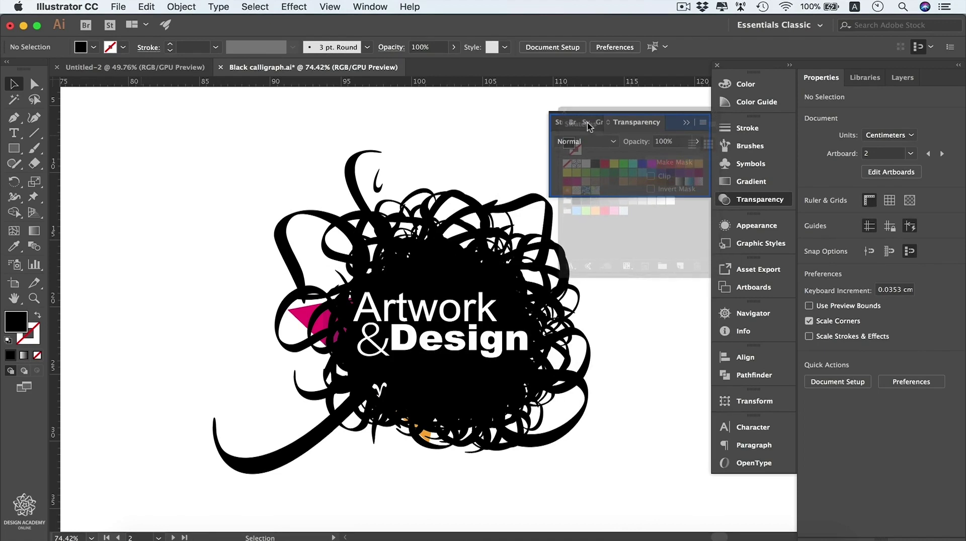
{"action": "left_click_drag", "start_coordinate": [589, 126], "coordinate": [740, 175]}
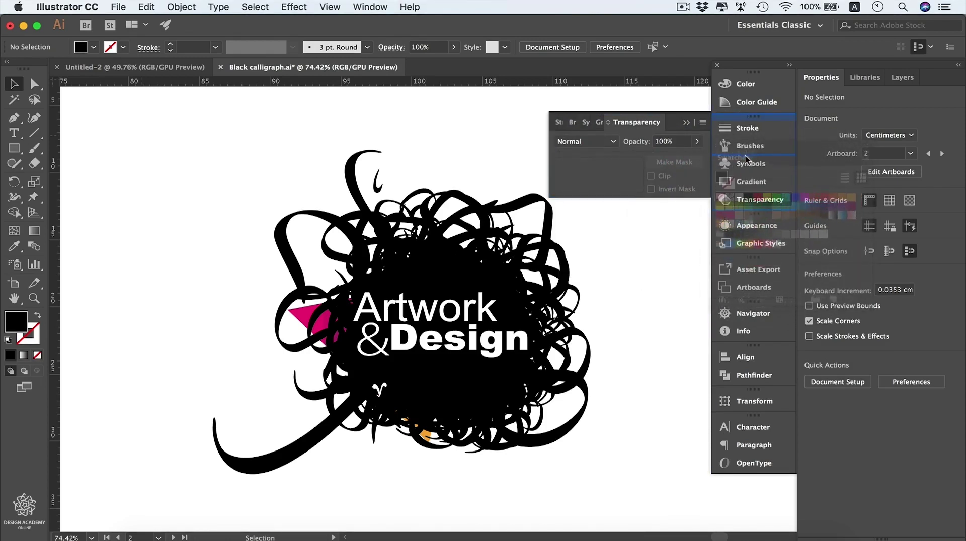
{"action": "left_click_drag", "start_coordinate": [741, 175], "coordinate": [746, 158]}
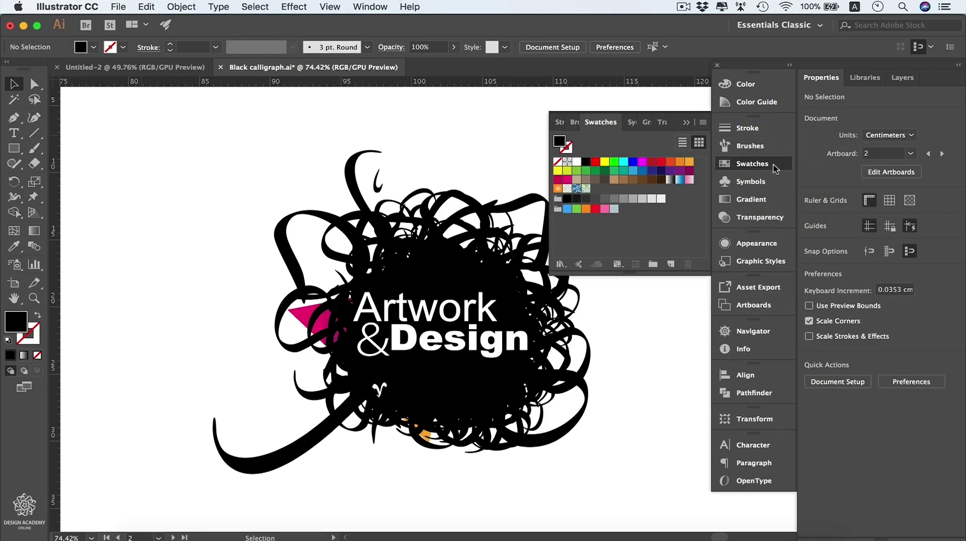
Put Swatches back above Brushes, cycle Character, Paragraph and OpenType panels, and show the Window menu.
{"action": "left_click_drag", "start_coordinate": [776, 169], "coordinate": [778, 151]}
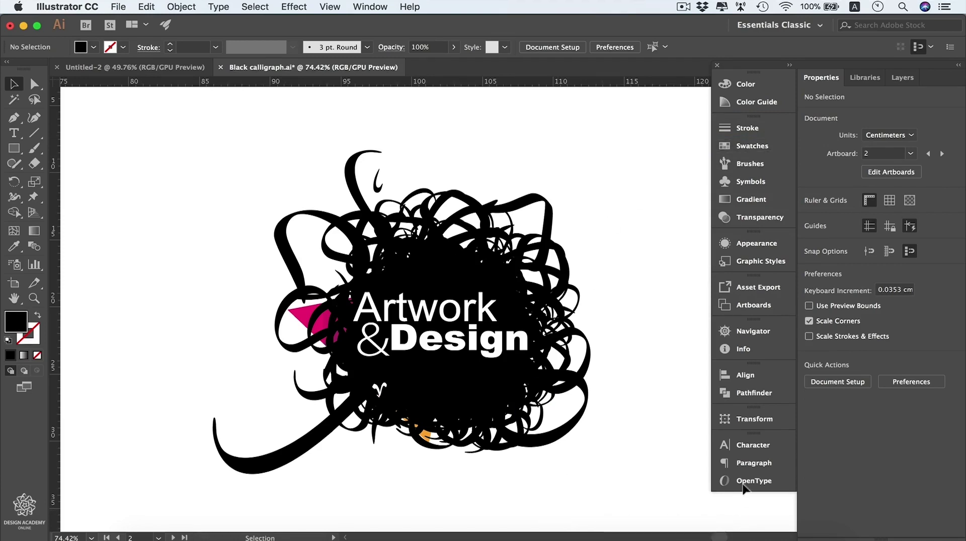
{"action": "left_click", "coordinate": [765, 449]}
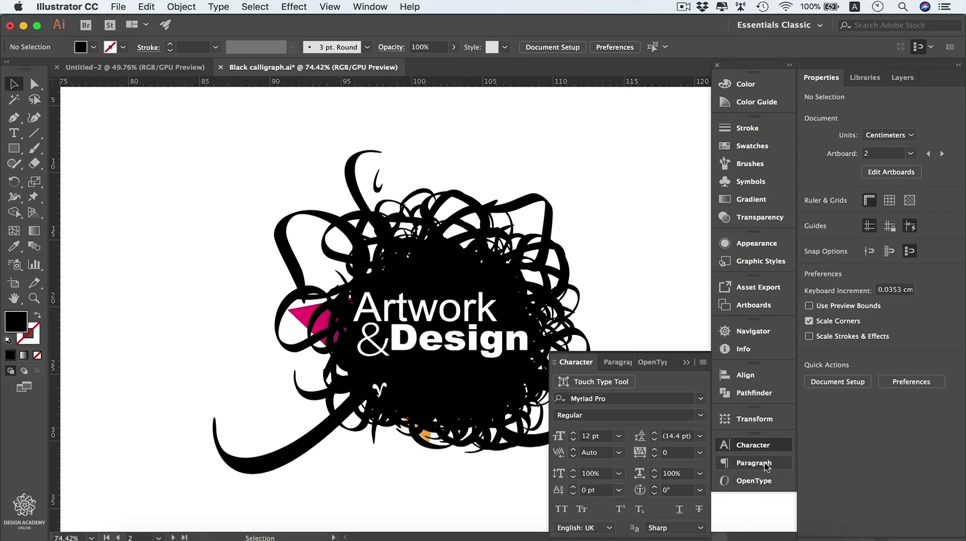
{"action": "left_click", "coordinate": [767, 466]}
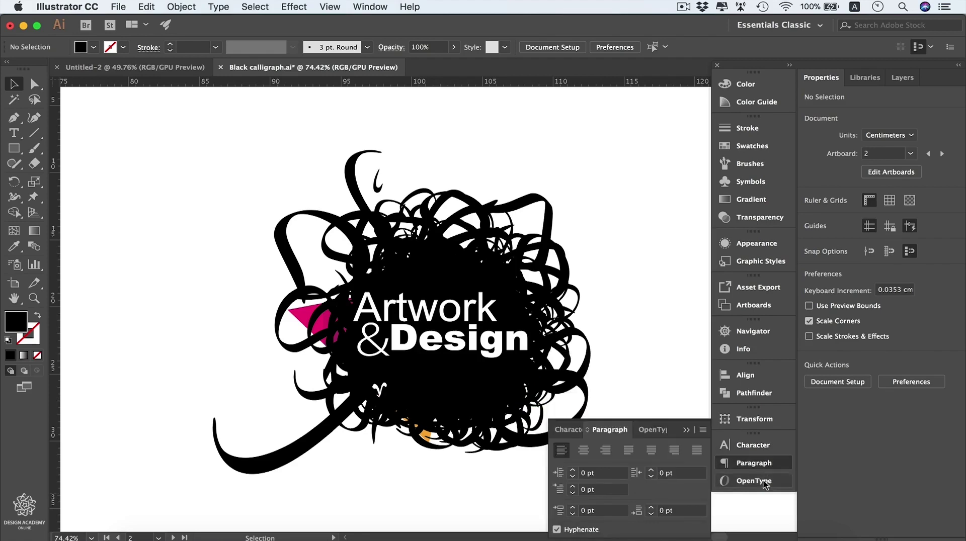
{"action": "left_click", "coordinate": [765, 483]}
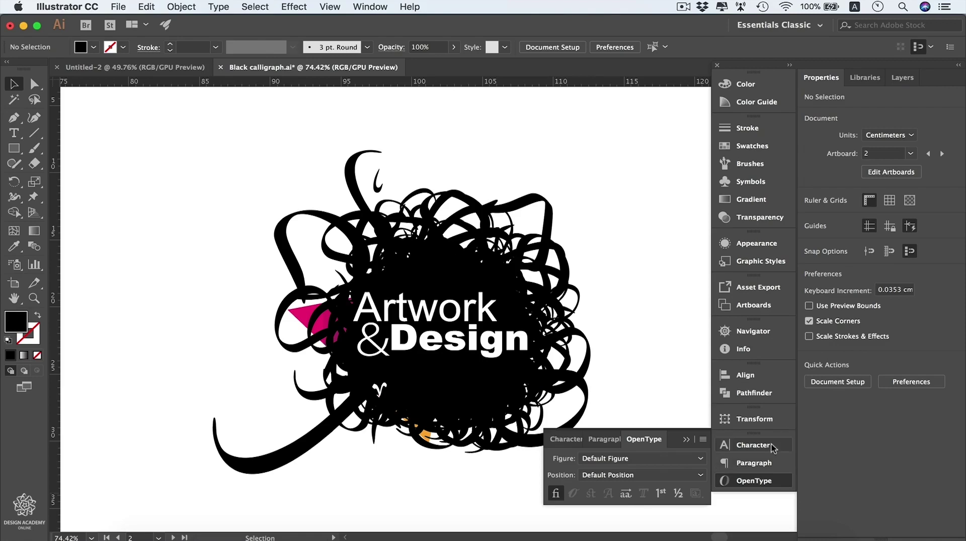
{"action": "left_click", "coordinate": [777, 447]}
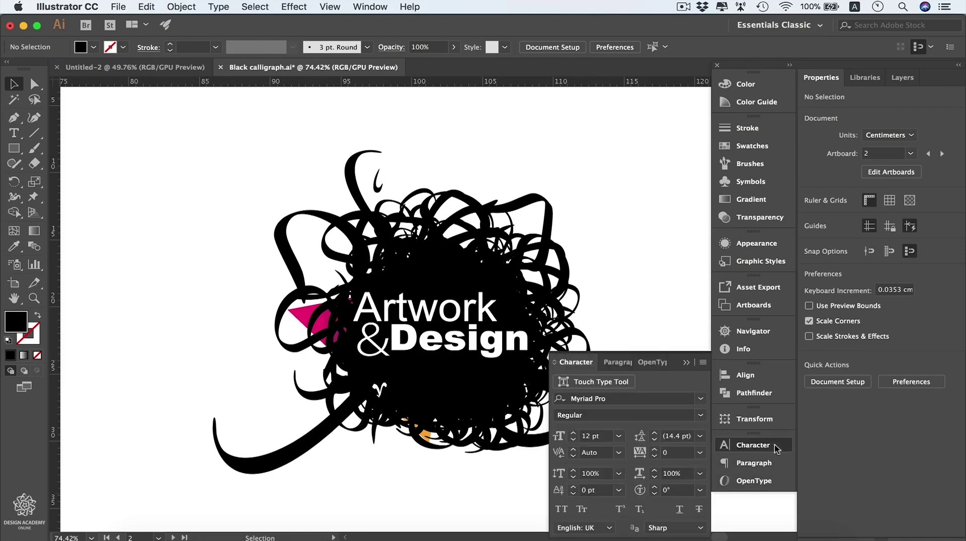
{"action": "left_click", "coordinate": [371, 5]}
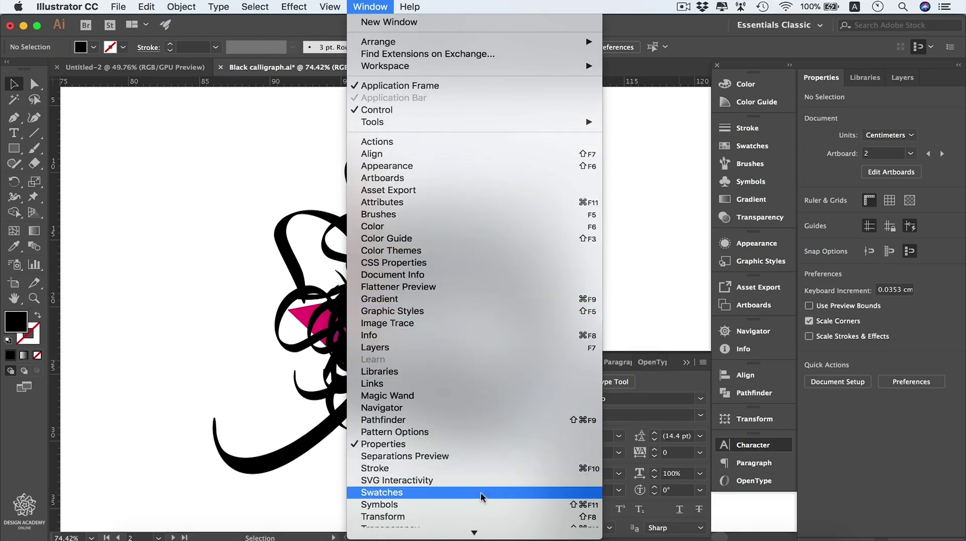
{"action": "mouse_move", "coordinate": [468, 431]}
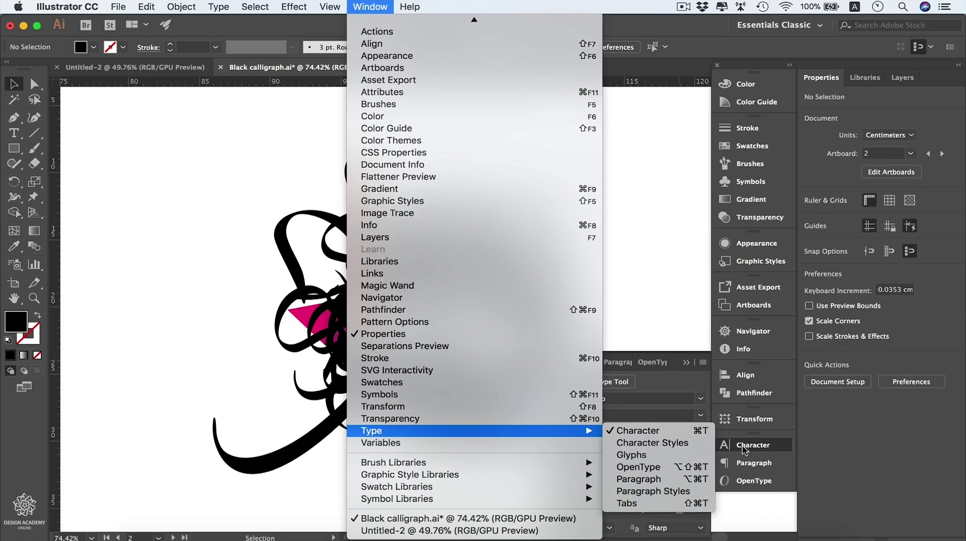
Show Character Styles, collapse the Character panel, and reposition Character Styles.
{"action": "left_click", "coordinate": [683, 448]}
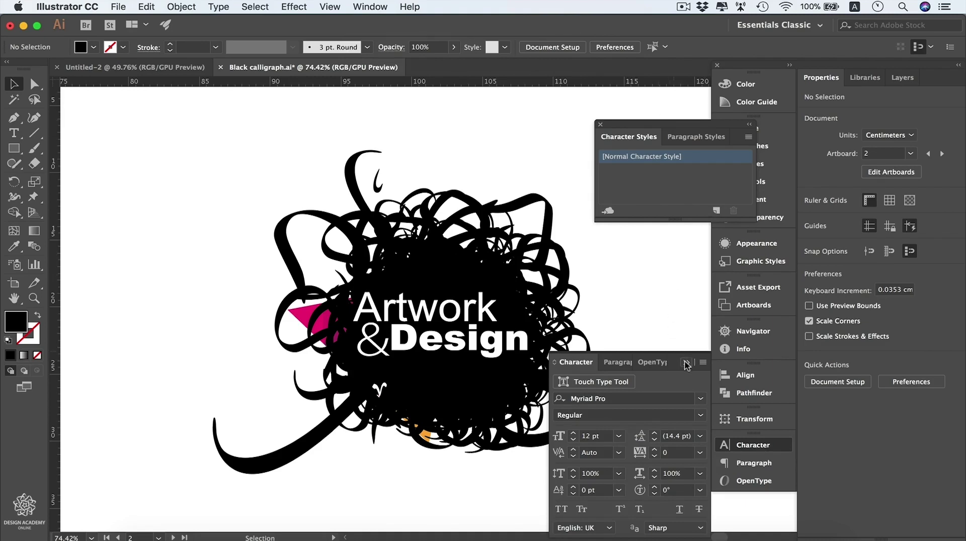
{"action": "left_click", "coordinate": [686, 362]}
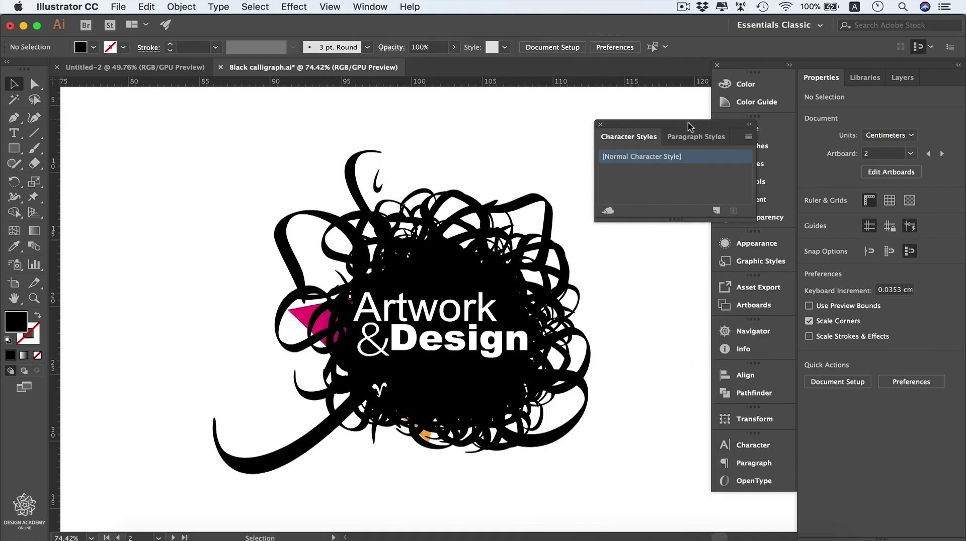
{"action": "mouse_move", "coordinate": [689, 132]}
{"action": "left_mouse_down"}
{"action": "mouse_move", "coordinate": [586, 191]}
{"action": "mouse_move", "coordinate": [537, 265]}
{"action": "mouse_move", "coordinate": [621, 422]}
{"action": "mouse_move", "coordinate": [754, 499]}
{"action": "mouse_move", "coordinate": [761, 477]}
{"action": "left_mouse_up"}
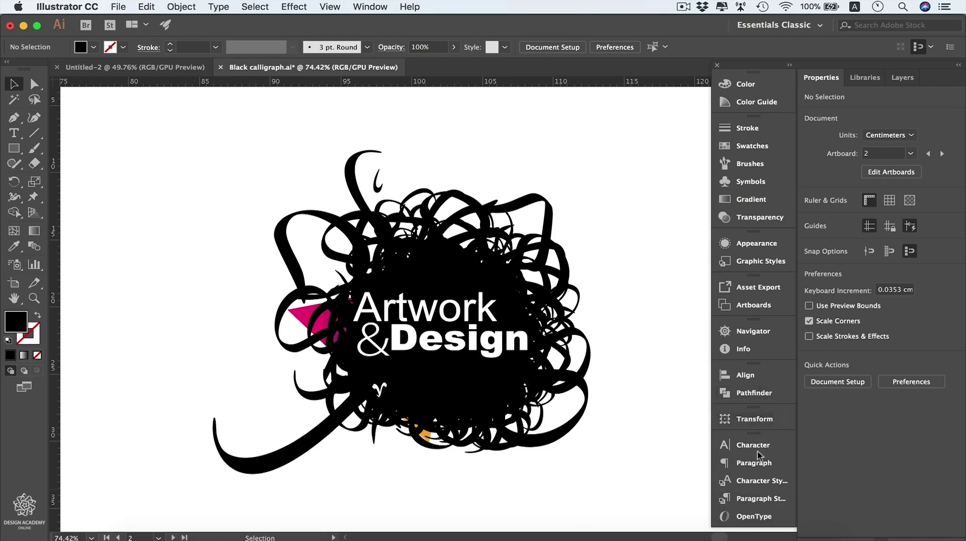
Float and close the Paragraph Styles panel, and show Layers instead of Properties.
{"action": "left_click", "coordinate": [749, 500]}
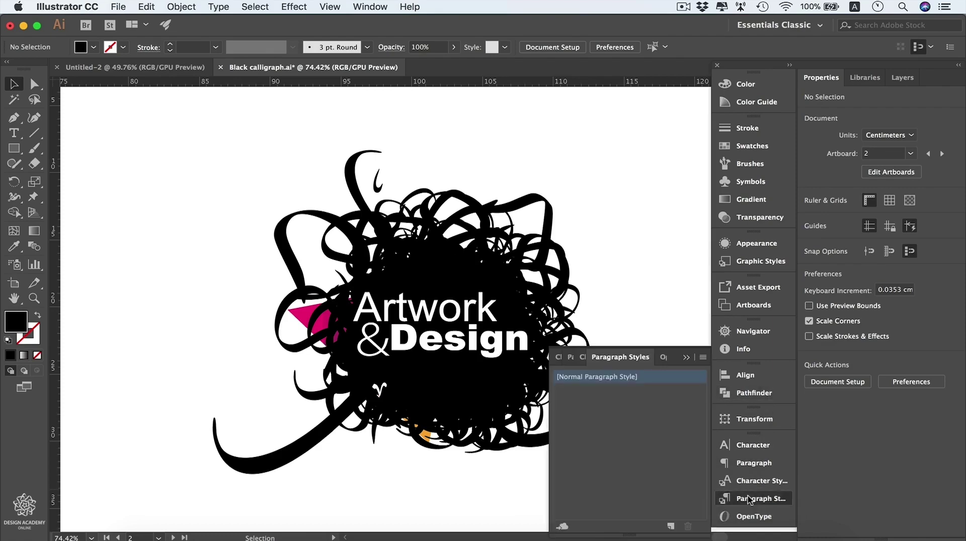
{"action": "left_click_drag", "start_coordinate": [619, 361], "coordinate": [516, 204]}
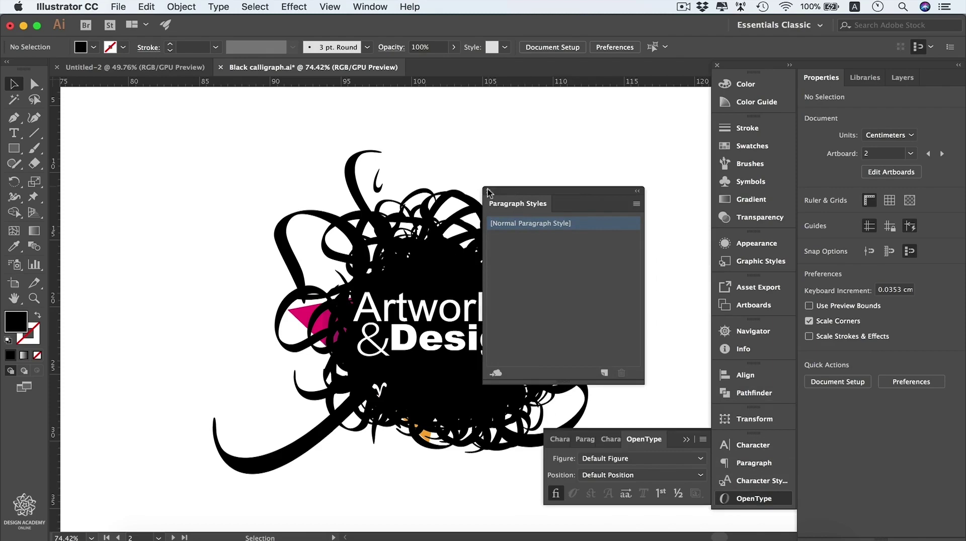
{"action": "left_click", "coordinate": [487, 192]}
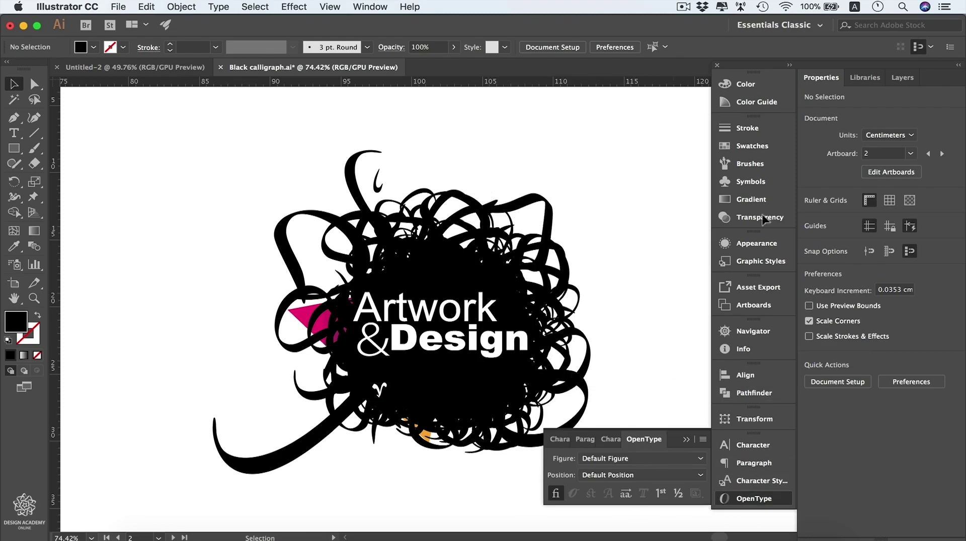
{"action": "left_click", "coordinate": [901, 78]}
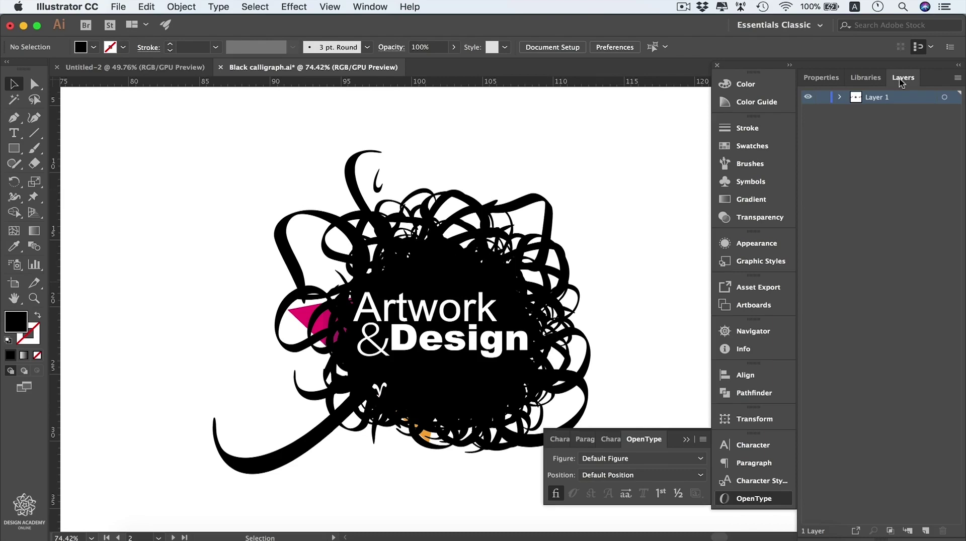
Redock Stroke after Gradient, temporarily shortening Layers and restoring it to full height.
{"action": "mouse_move", "coordinate": [902, 79]}
{"action": "left_mouse_down"}
{"action": "mouse_move", "coordinate": [718, 349]}
{"action": "mouse_move", "coordinate": [744, 365]}
{"action": "mouse_move", "coordinate": [905, 79]}
{"action": "left_mouse_up"}
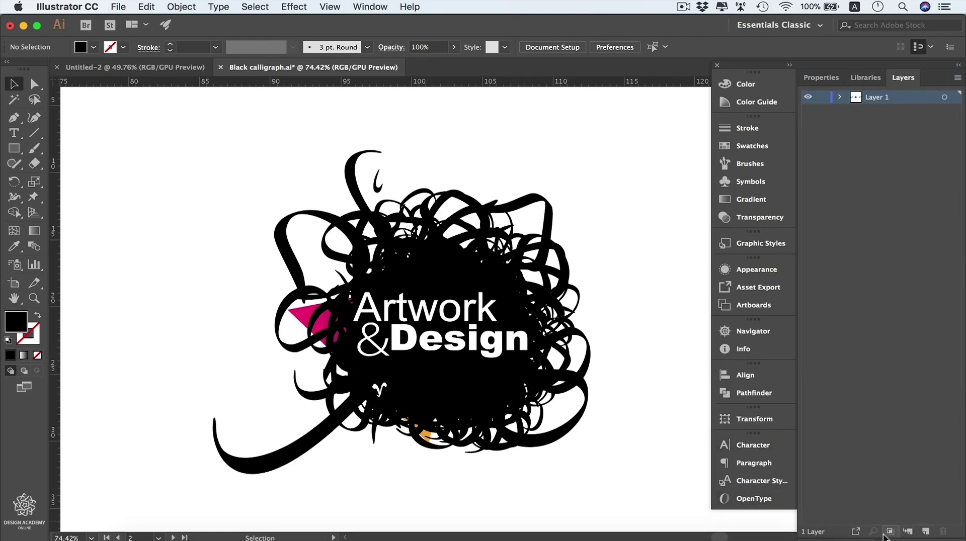
{"action": "mouse_move", "coordinate": [882, 537]}
{"action": "left_mouse_down"}
{"action": "mouse_move", "coordinate": [890, 403]}
{"action": "mouse_move", "coordinate": [893, 413]}
{"action": "left_mouse_up"}
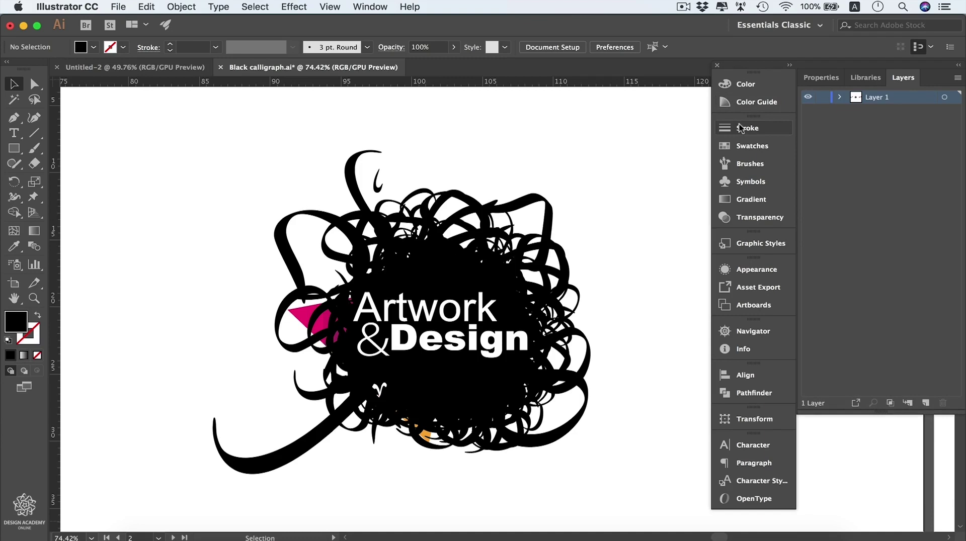
{"action": "left_click_drag", "start_coordinate": [741, 128], "coordinate": [884, 413]}
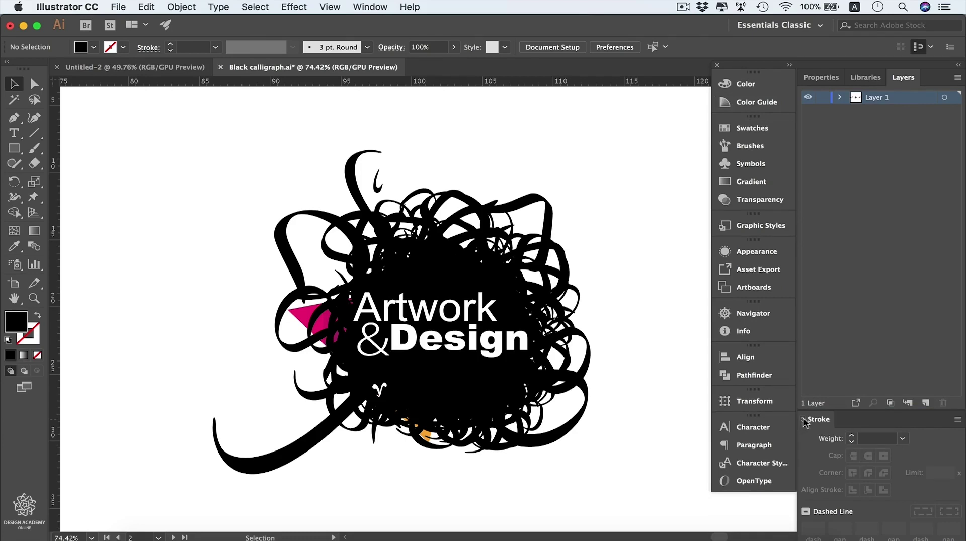
{"action": "left_click", "coordinate": [804, 421]}
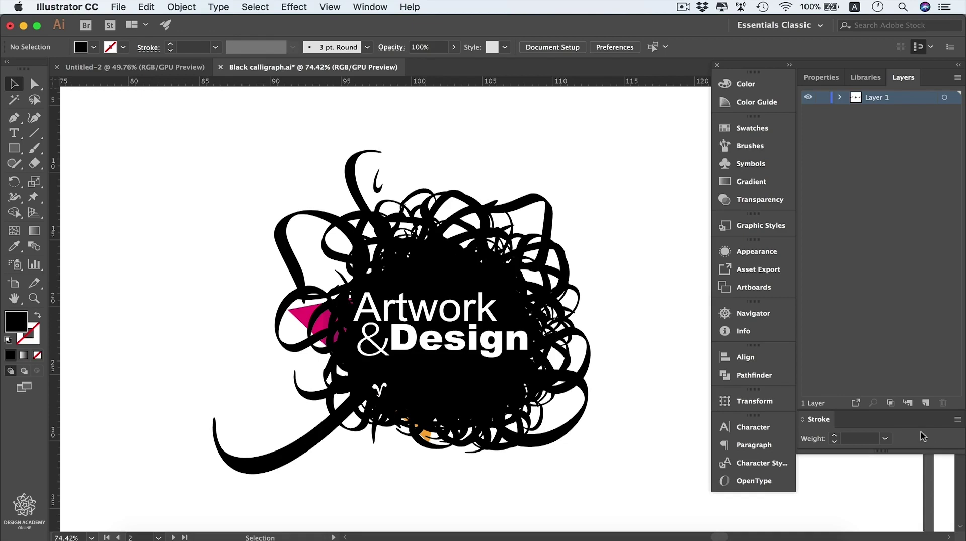
{"action": "left_click_drag", "start_coordinate": [813, 416], "coordinate": [730, 177]}
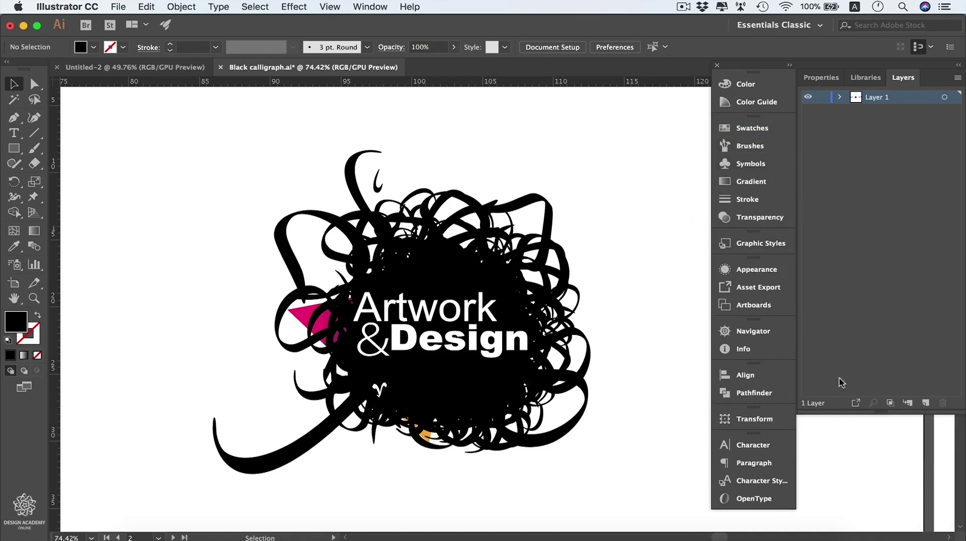
{"action": "left_click_drag", "start_coordinate": [894, 411], "coordinate": [898, 539]}
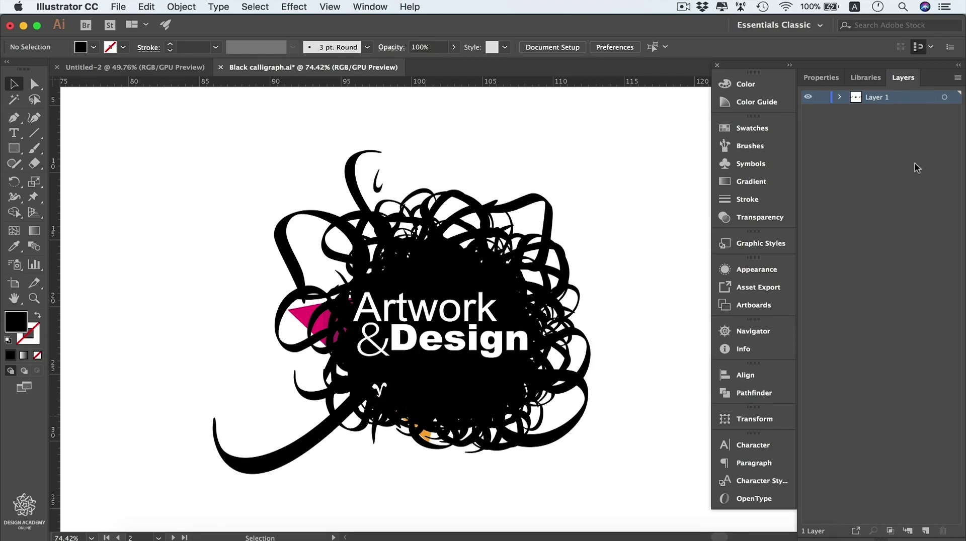
{"action": "left_click", "coordinate": [791, 68]}
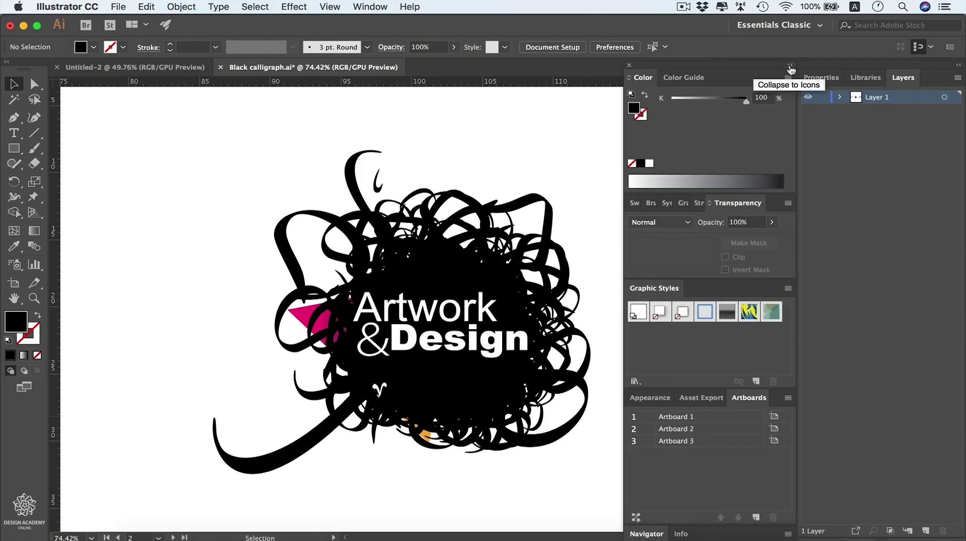
{"action": "left_click", "coordinate": [790, 68]}
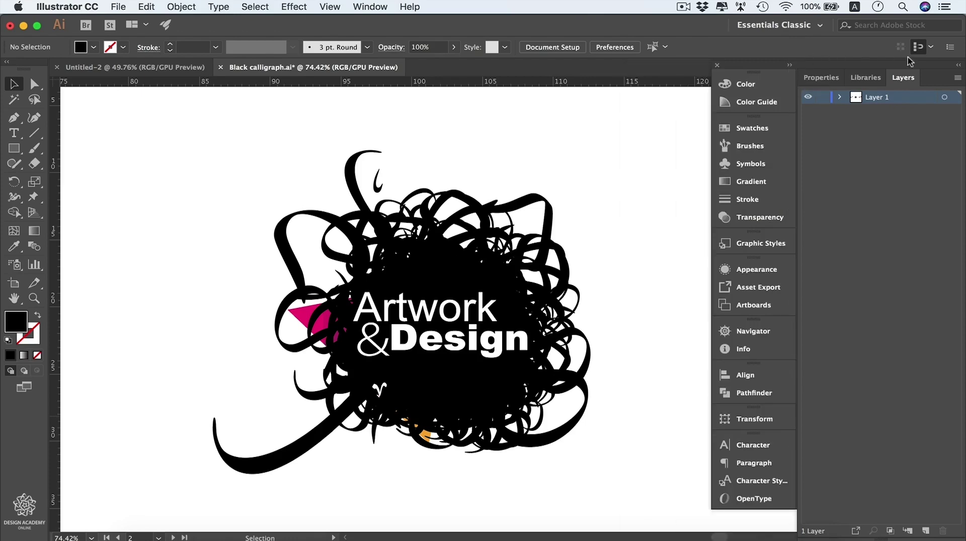
{"action": "left_click", "coordinate": [958, 66]}
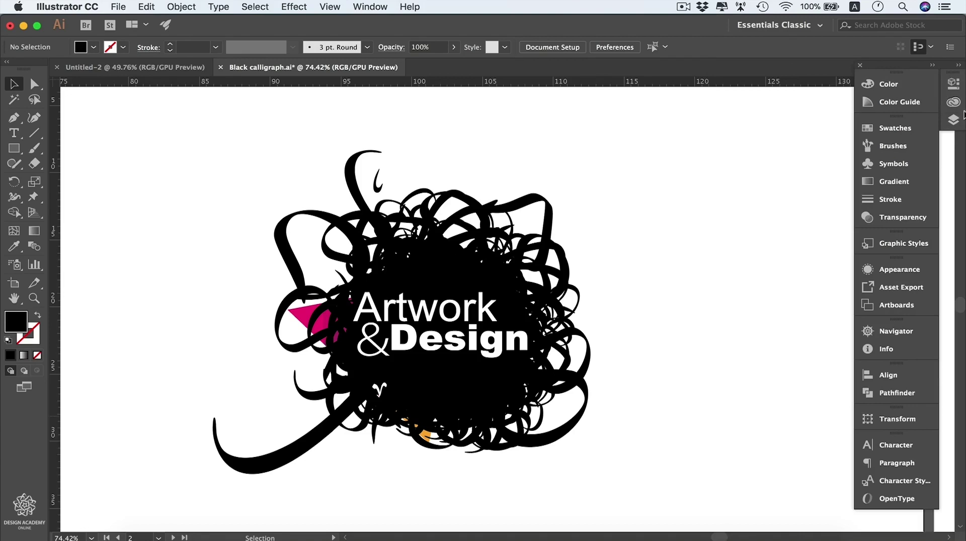
{"action": "left_click", "coordinate": [959, 66]}
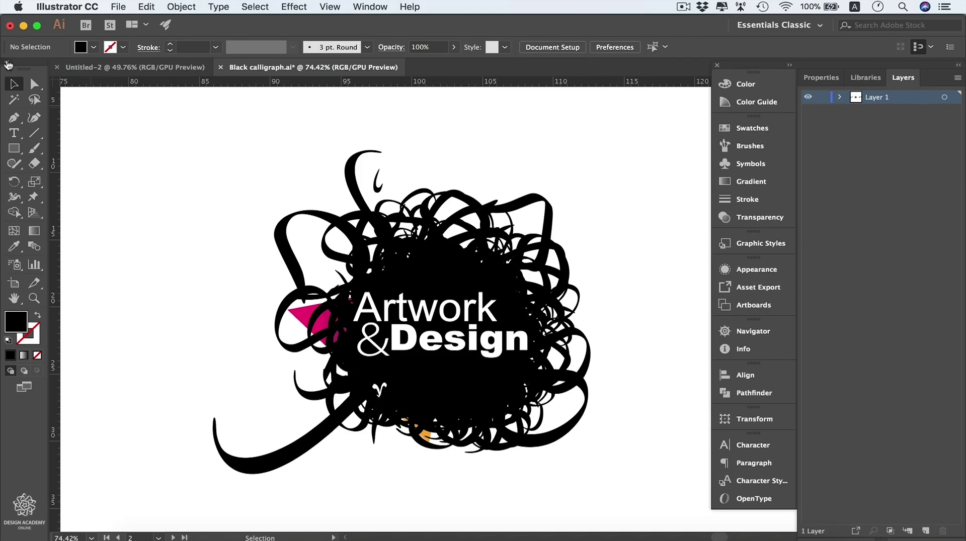
{"action": "left_click", "coordinate": [8, 65]}
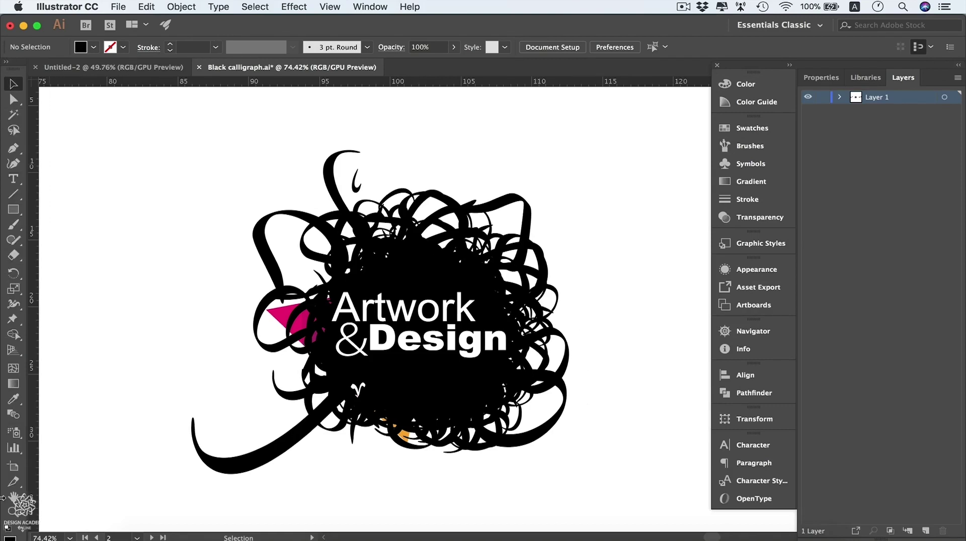
{"action": "left_click", "coordinate": [7, 62]}
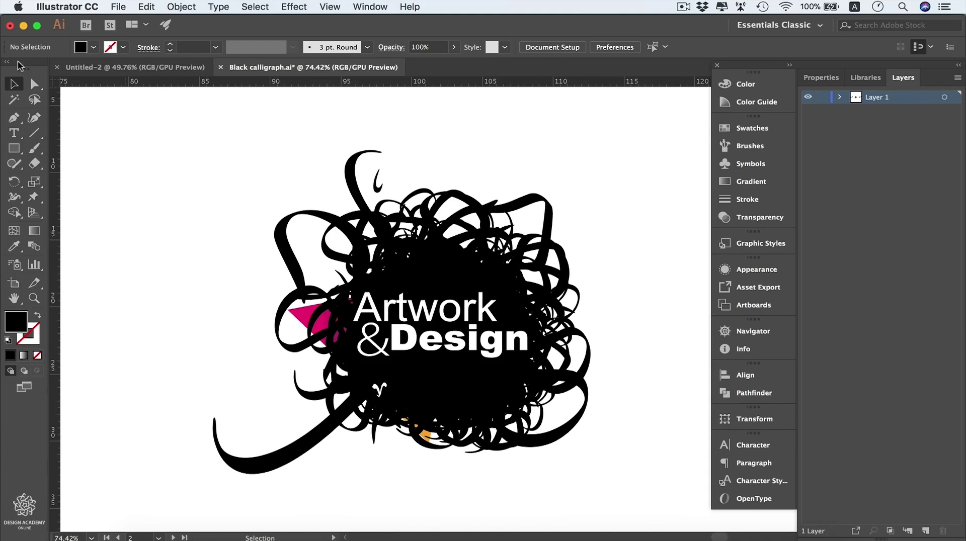
{"action": "left_click_drag", "start_coordinate": [18, 63], "coordinate": [121, 94]}
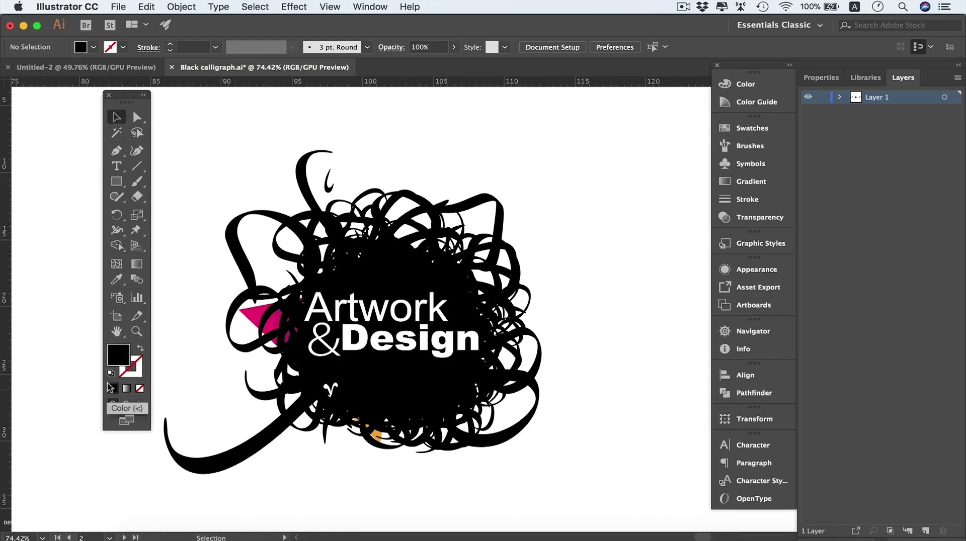
{"action": "left_click_drag", "start_coordinate": [123, 94], "coordinate": [810, 111]}
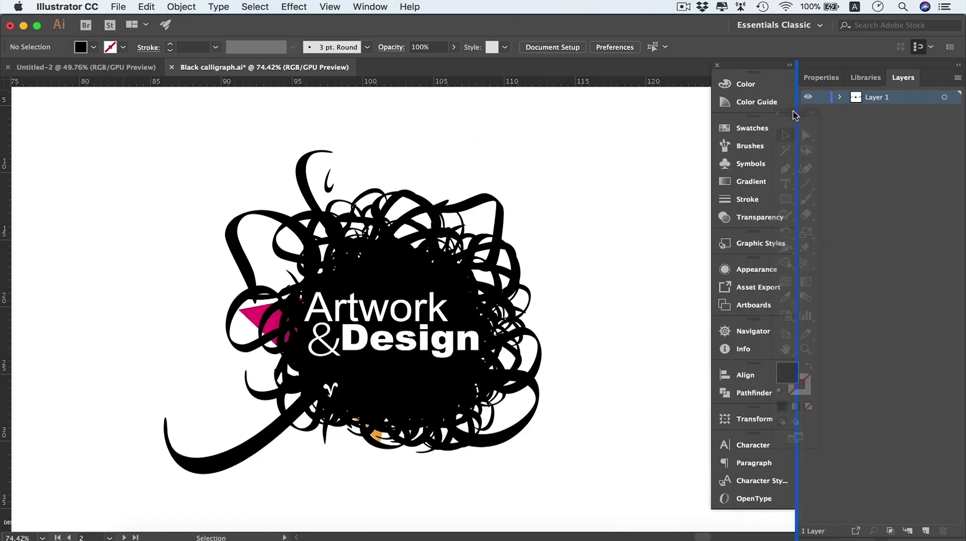
{"action": "left_click_drag", "start_coordinate": [811, 110], "coordinate": [792, 112]}
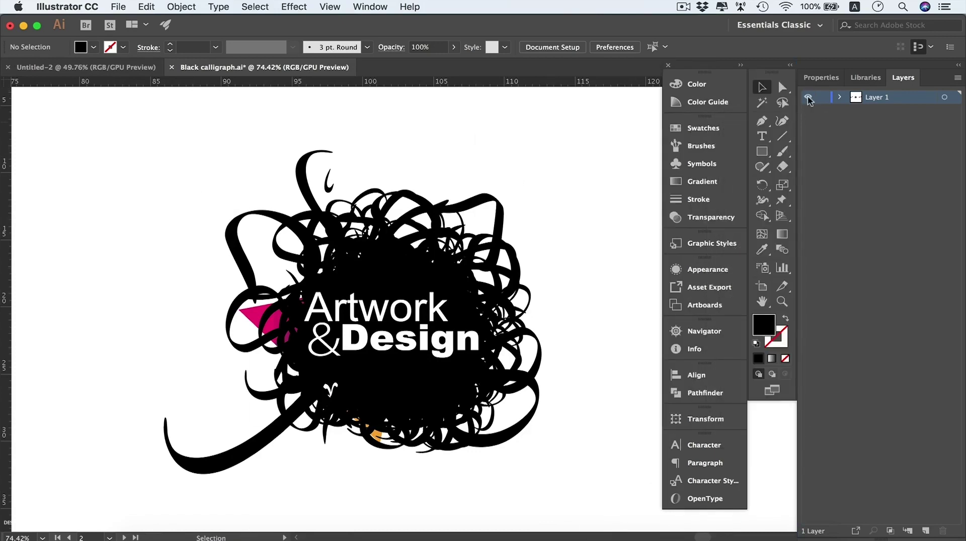
{"action": "mouse_move", "coordinate": [771, 73]}
{"action": "left_mouse_down"}
{"action": "mouse_move", "coordinate": [318, 130]}
{"action": "mouse_move", "coordinate": [20, 108]}
{"action": "mouse_move", "coordinate": [12, 116]}
{"action": "left_mouse_up"}
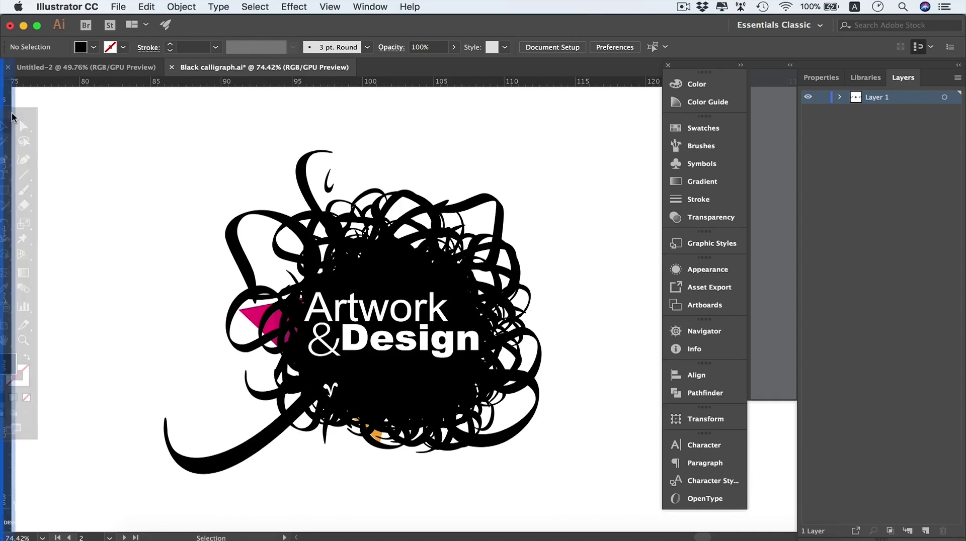
{"action": "left_click_drag", "start_coordinate": [12, 116], "coordinate": [12, 117]}
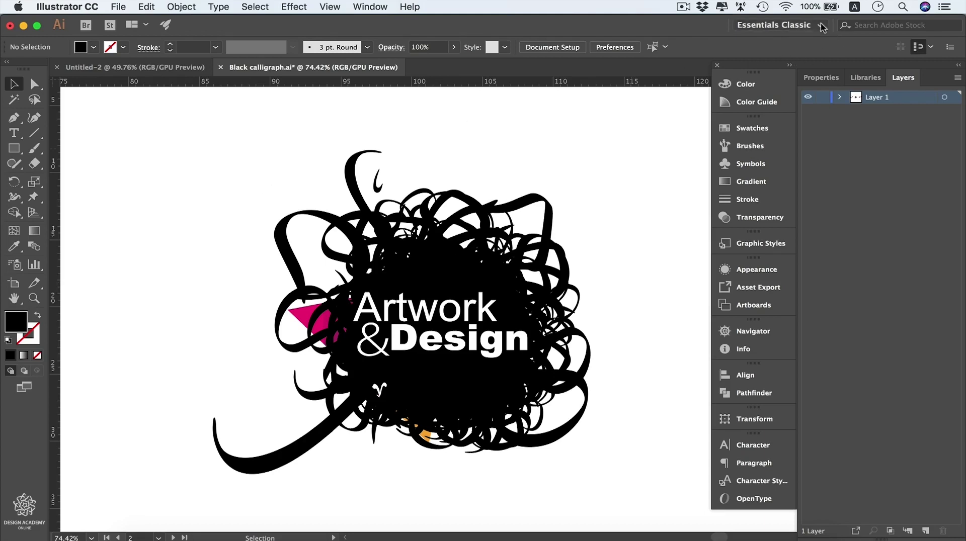
Save the layout as workspace 'Main Workspace', then switch to the Painting workspace.
{"action": "left_click", "coordinate": [823, 28]}
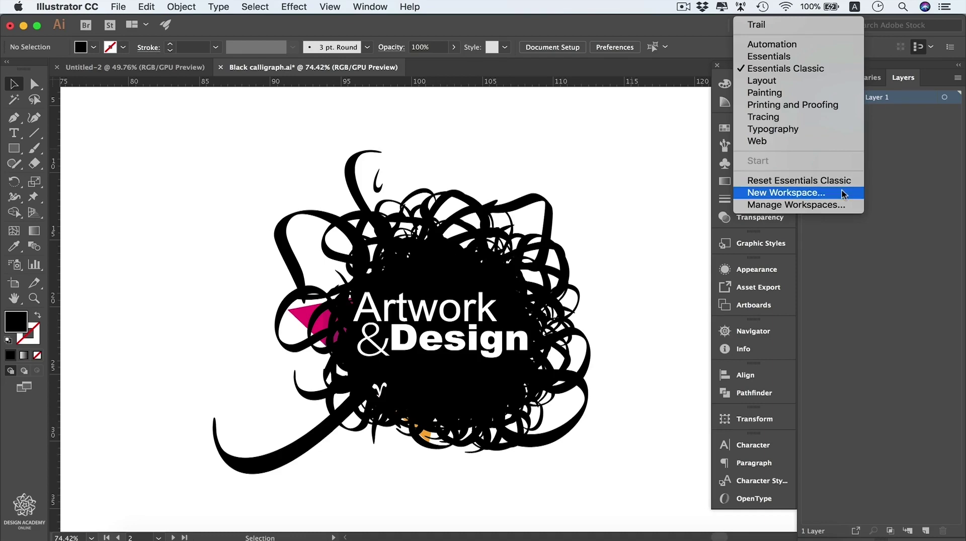
{"action": "left_click", "coordinate": [844, 195]}
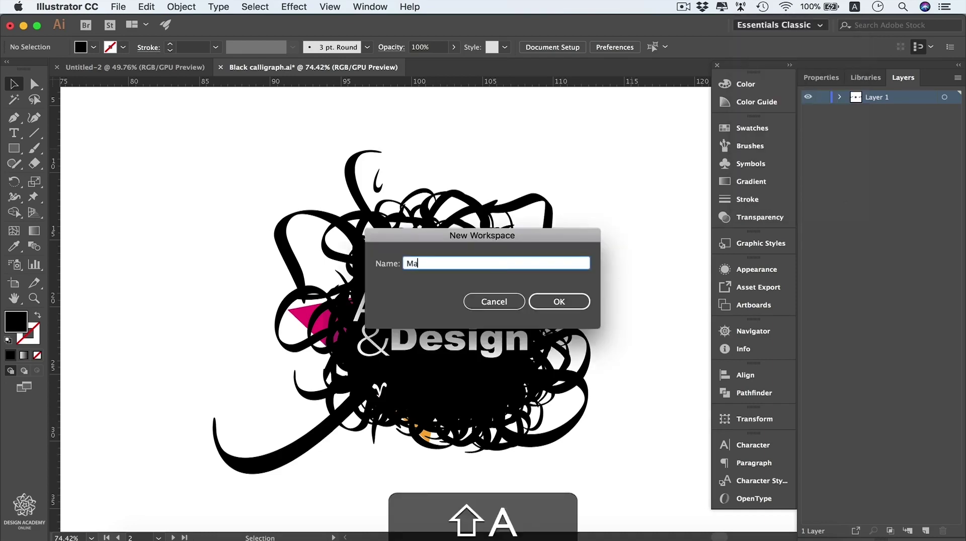
{"action": "type", "text": "Main Work"}
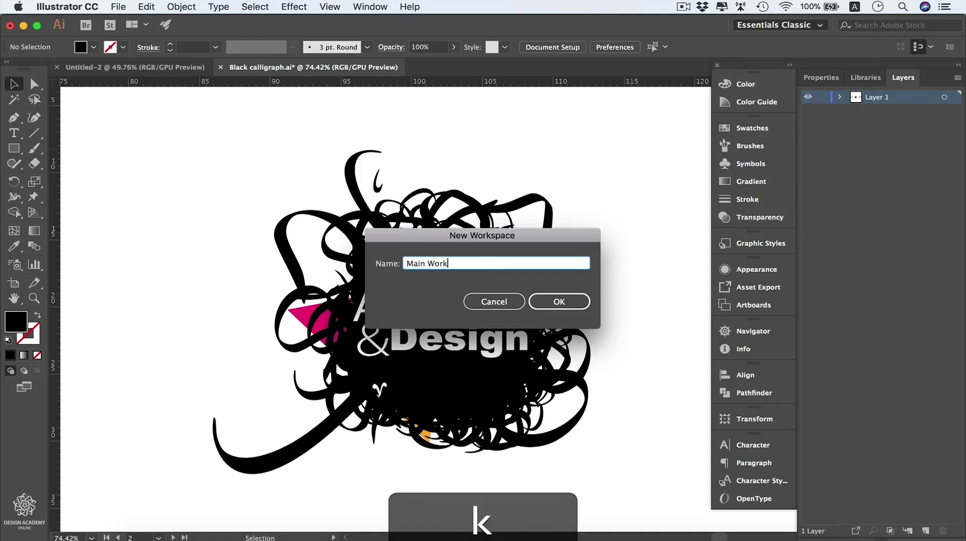
{"action": "type", "text": "space"}
{"action": "left_click", "coordinate": [580, 304]}
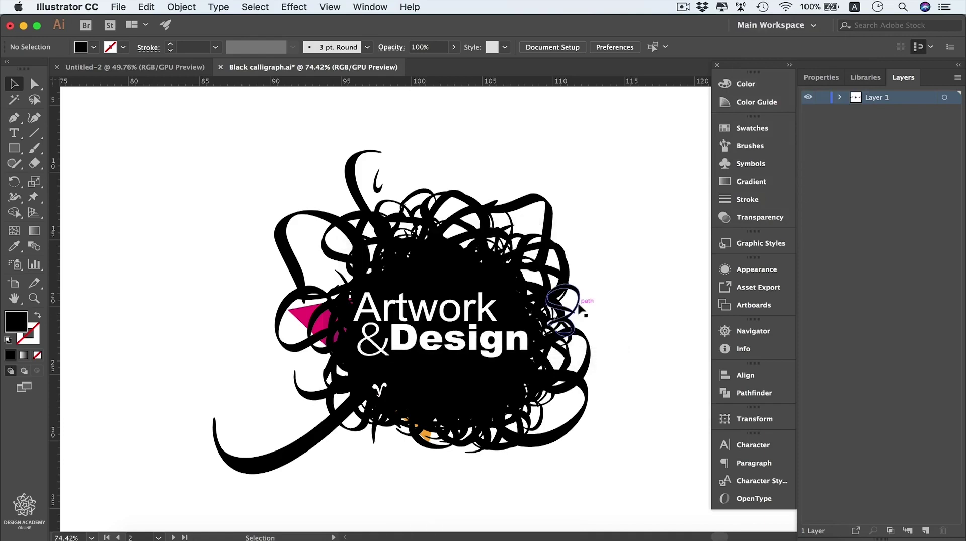
{"action": "left_click", "coordinate": [819, 24]}
{"action": "left_click", "coordinate": [815, 105]}
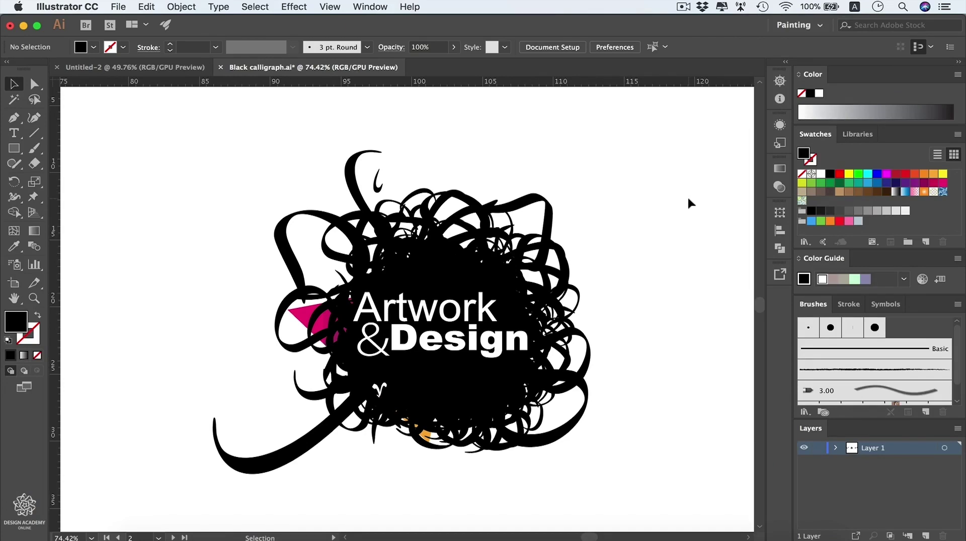
Switch to the Main Workspace layout and hide all panels with Tab.
{"action": "left_click", "coordinate": [816, 26]}
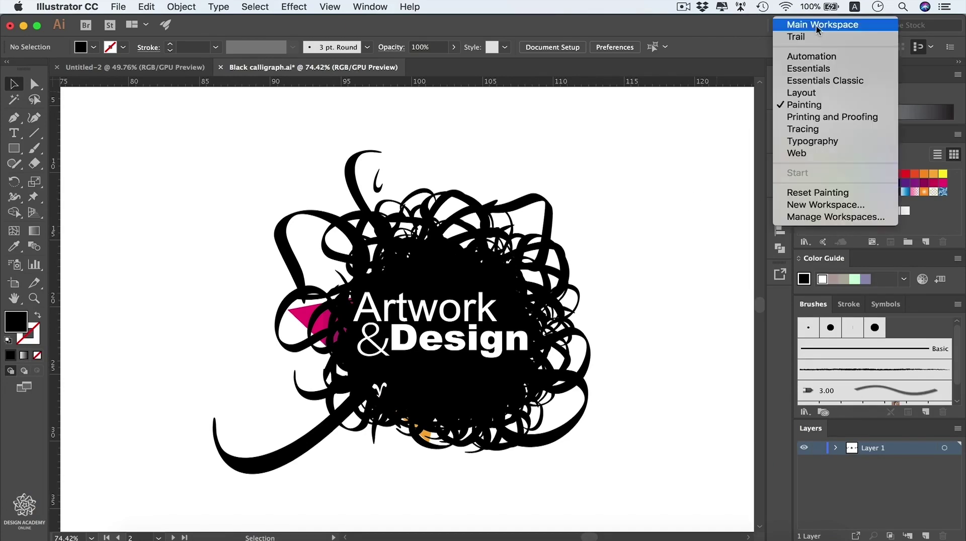
{"action": "left_click", "coordinate": [818, 25]}
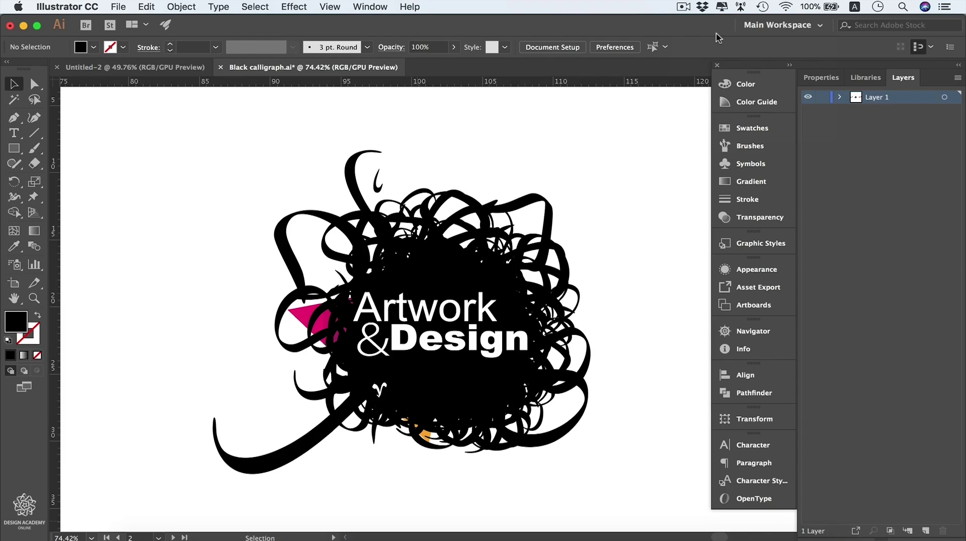
{"action": "key", "text": "Tab"}
In the Untitled-2 document, type the word 'Design' on the artboard with the Type tool.
{"action": "left_click", "coordinate": [166, 68]}
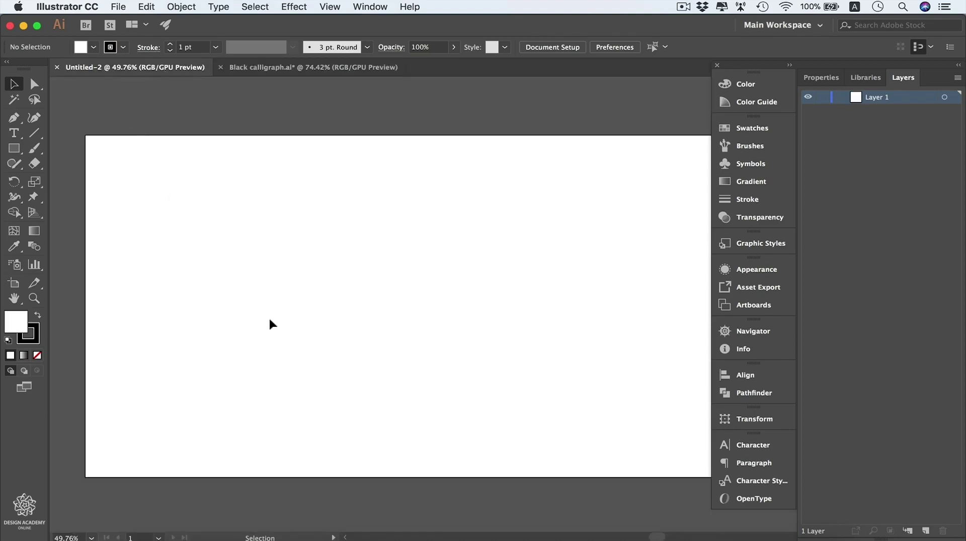
{"action": "left_click", "coordinate": [14, 133]}
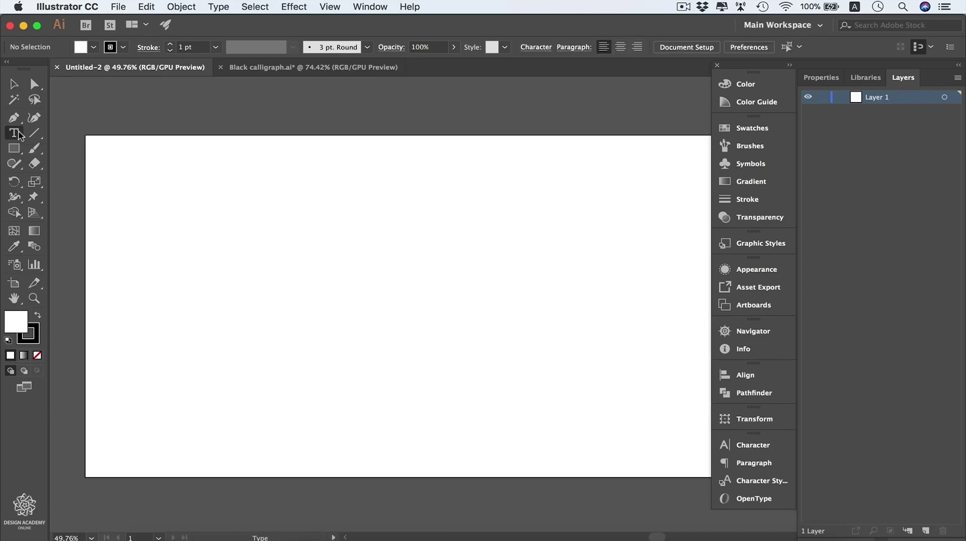
{"action": "left_click", "coordinate": [217, 229]}
{"action": "type", "text": "Des"}
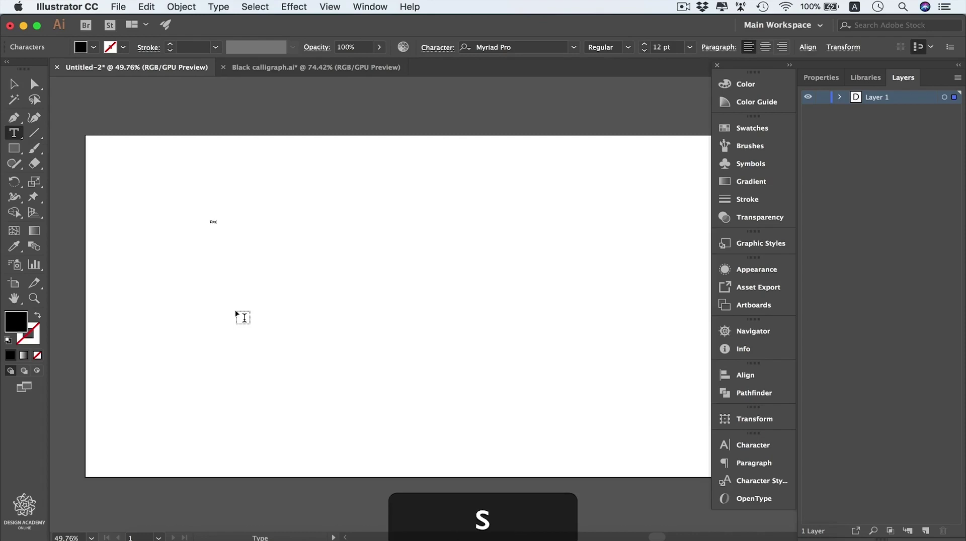
{"action": "type", "text": "ign"}
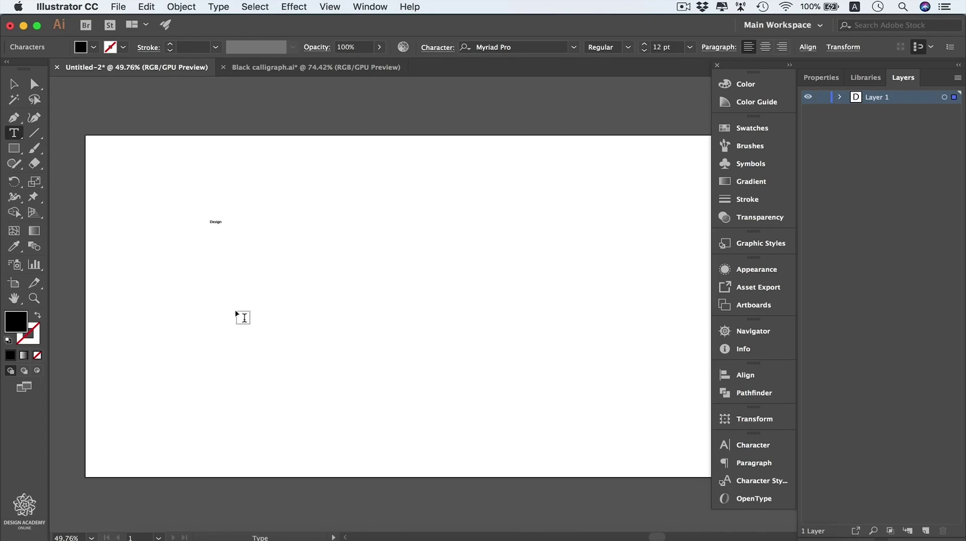
{"action": "key", "text": "Escape"}
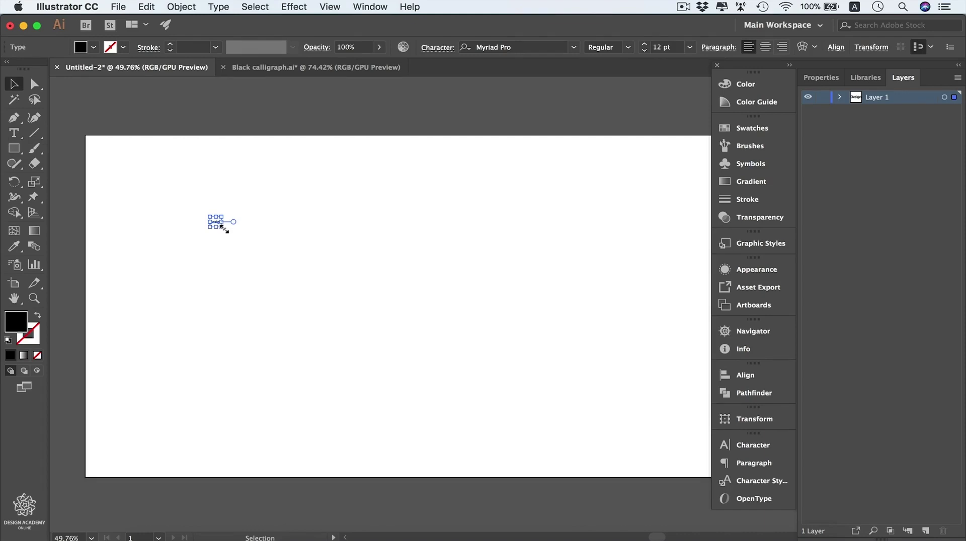
Scale the Design text proportionally to about 97 pt and fill it grey.
{"action": "left_click_drag", "start_coordinate": [222, 227], "coordinate": [343, 301]}
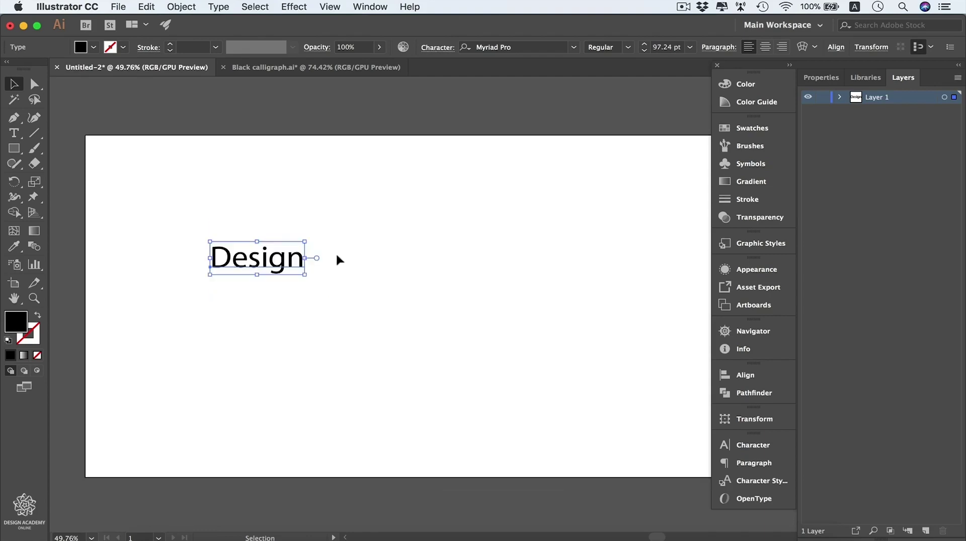
{"action": "left_click", "coordinate": [94, 48]}
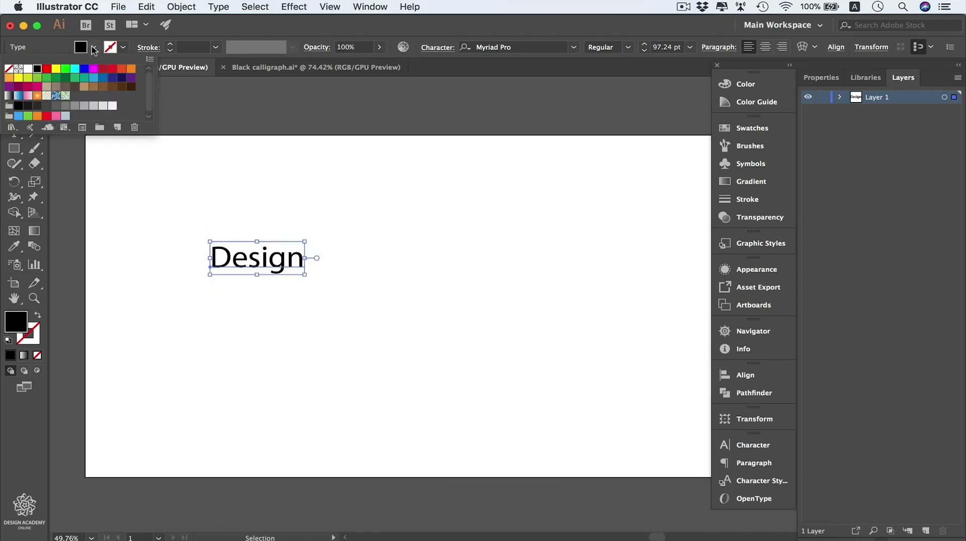
{"action": "left_click", "coordinate": [55, 106]}
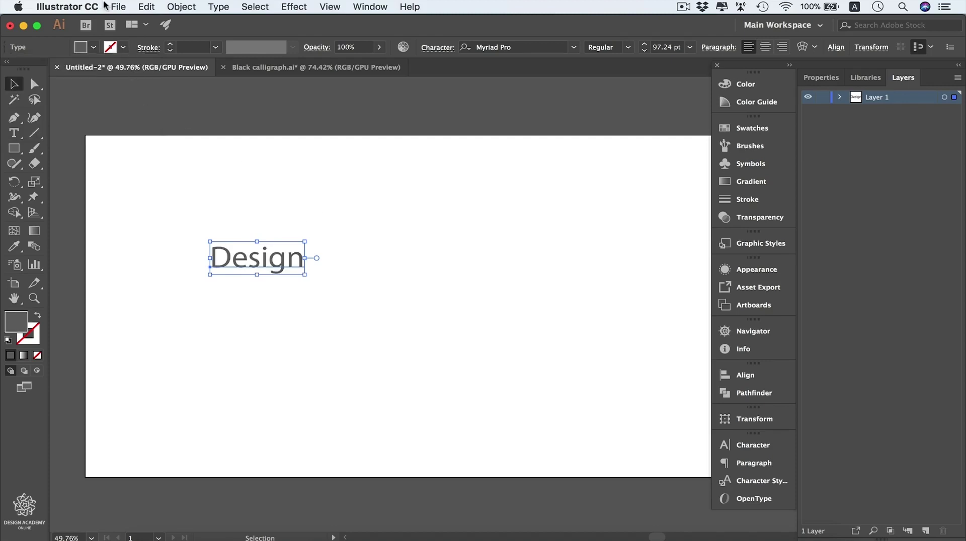
{"action": "left_click", "coordinate": [120, 7]}
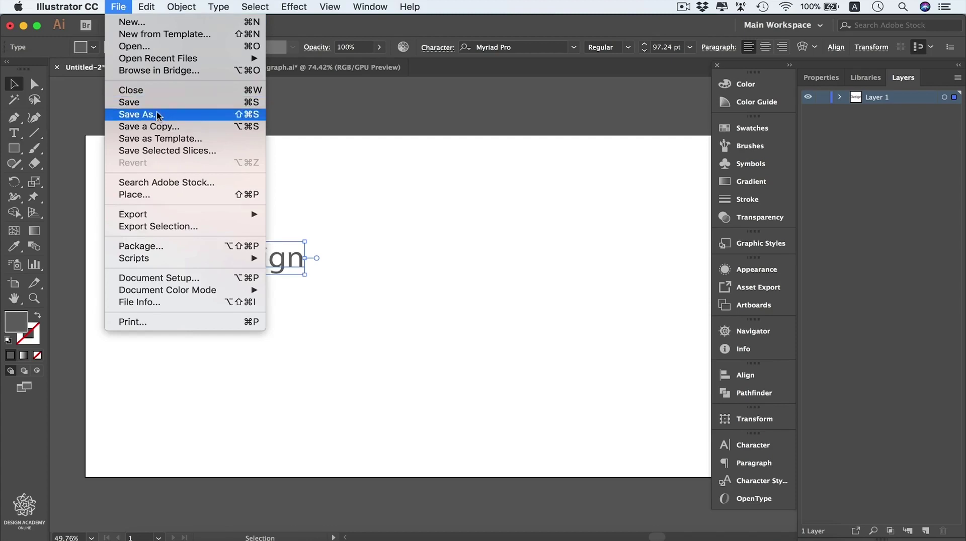
Save As 'Design Type' with the Adobe Illustrator (ai) format.
{"action": "left_click", "coordinate": [187, 116]}
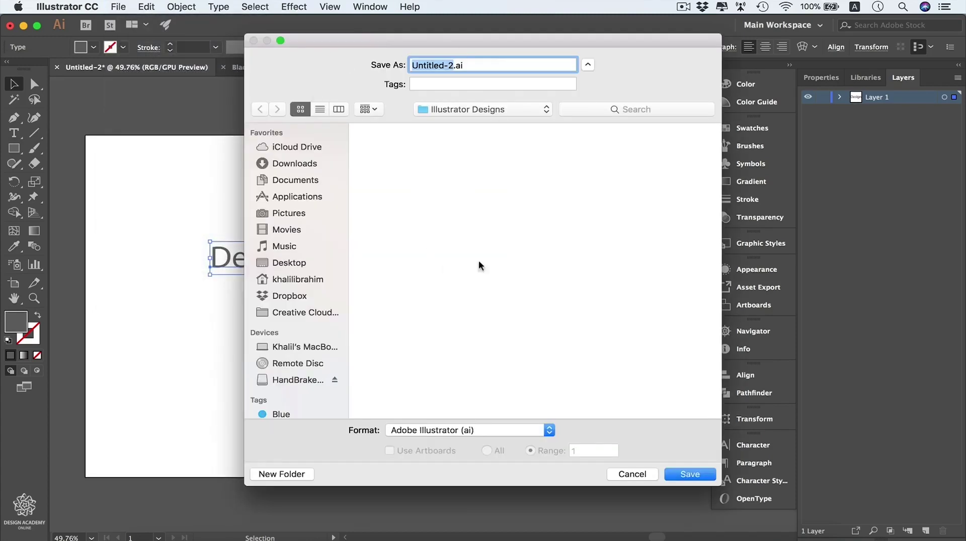
{"action": "type", "text": "Desig"}
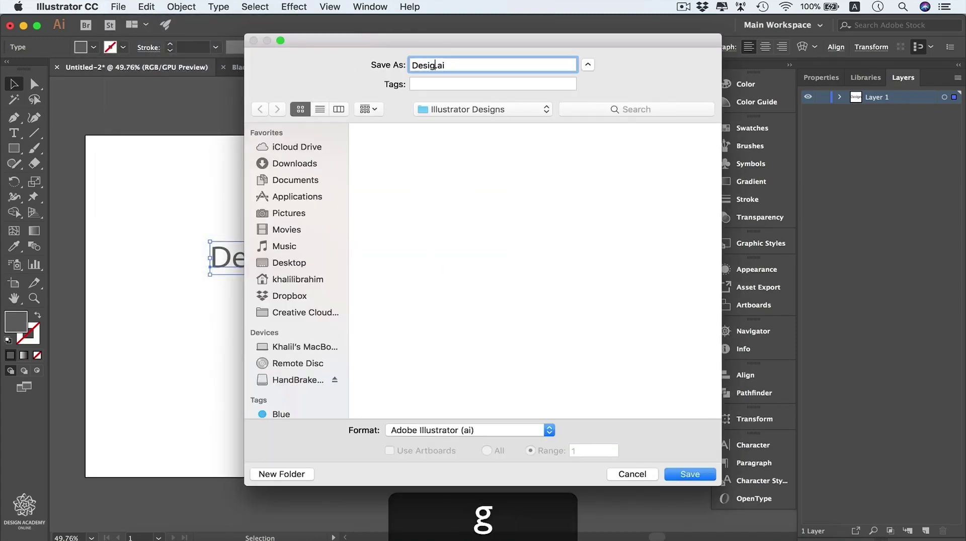
{"action": "type", "text": "n Text"}
{"action": "key", "text": "BackSpace"}
{"action": "key", "text": "BackSpace"}
{"action": "key", "text": "BackSpace"}
{"action": "type", "text": "ype"}
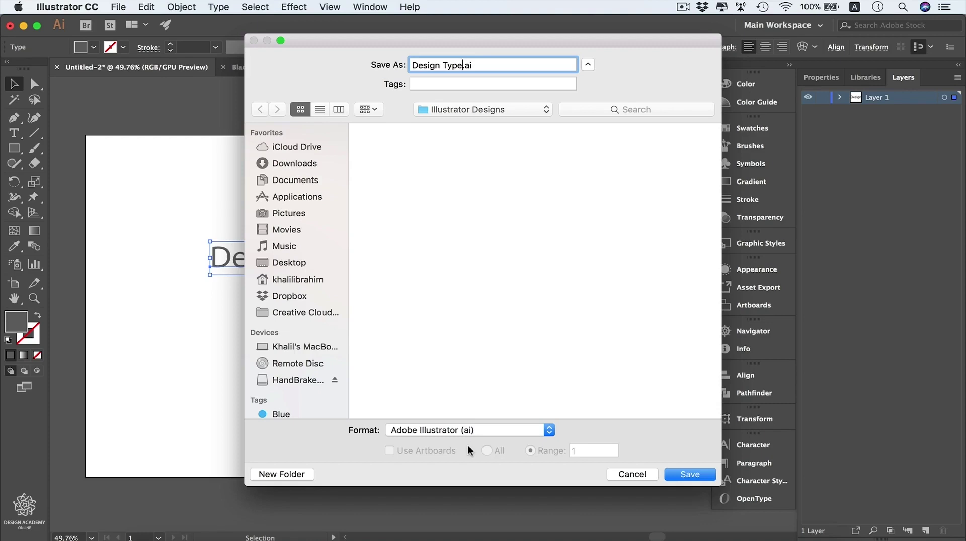
{"action": "left_click", "coordinate": [551, 433]}
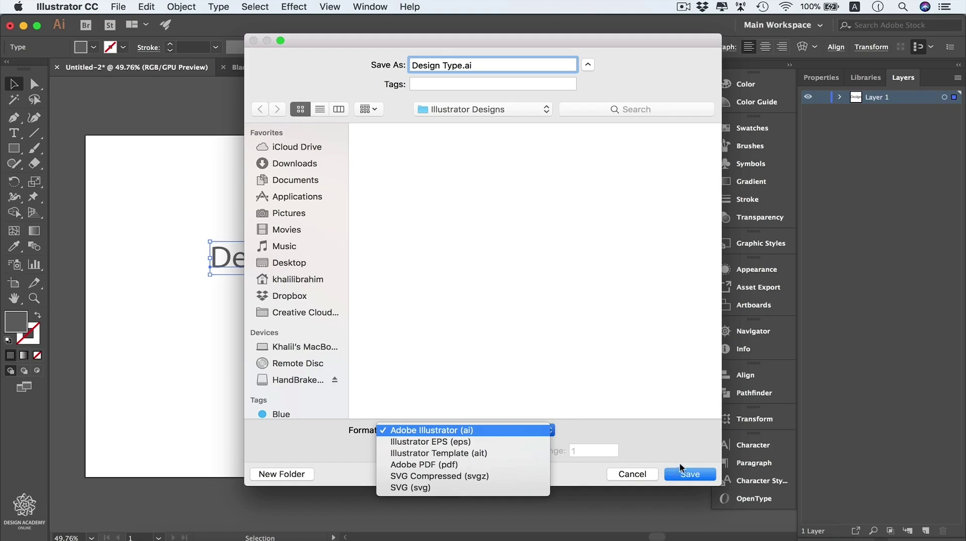
{"action": "left_click", "coordinate": [688, 475]}
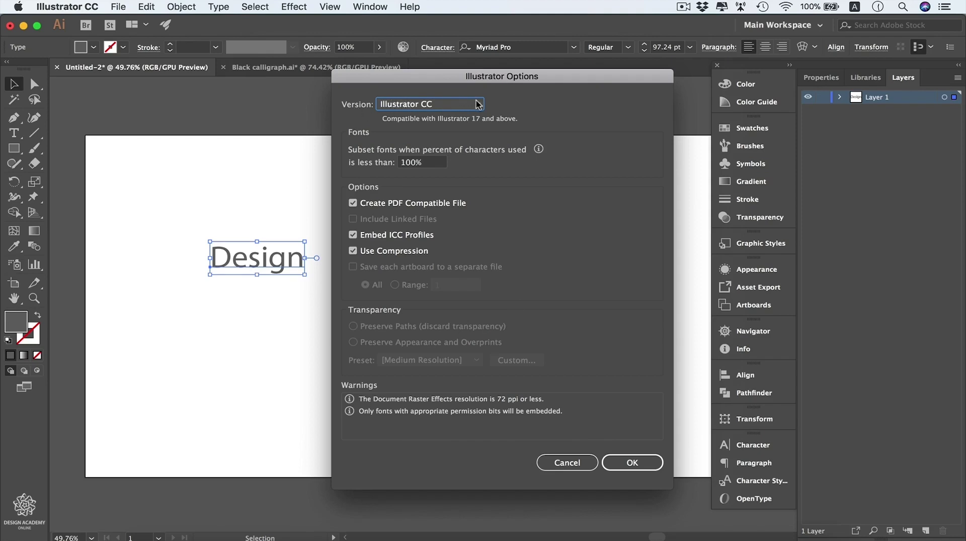
Keep the Illustrator Options version at Illustrator CC and confirm to save Design Type.ai.
{"action": "left_click", "coordinate": [478, 105]}
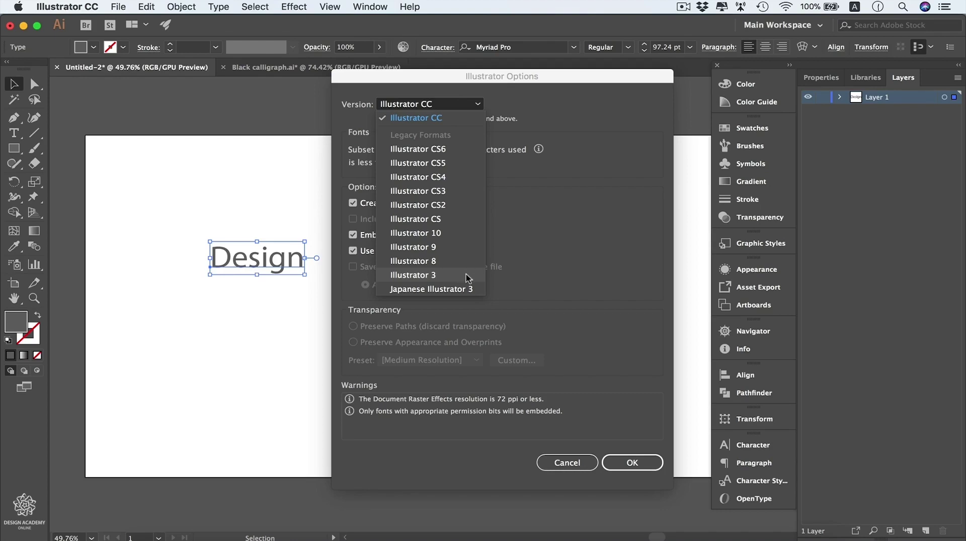
{"action": "left_click", "coordinate": [448, 117]}
{"action": "left_click", "coordinate": [643, 458]}
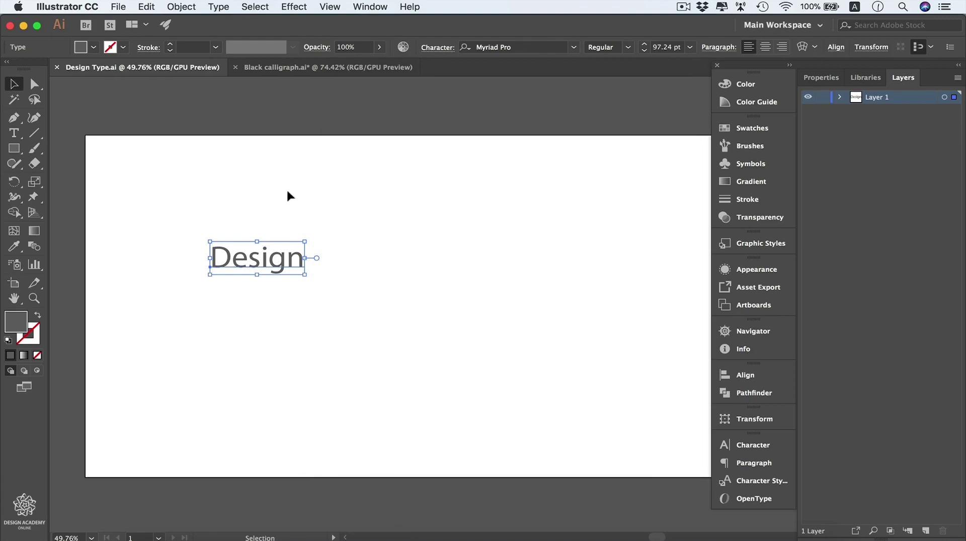
Recolour the Design text with the magenta fill swatch and save Design Type.ai again.
{"action": "left_click", "coordinate": [93, 47]}
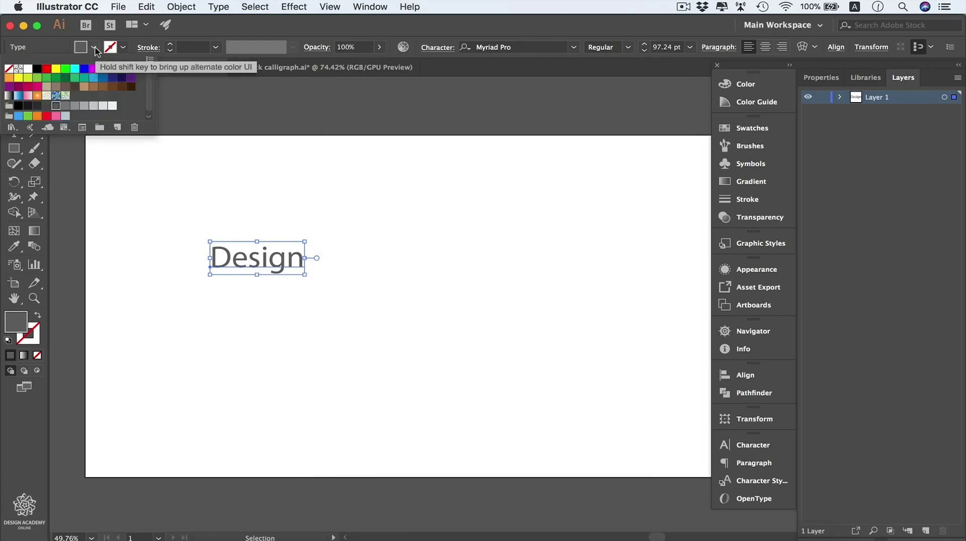
{"action": "left_click", "coordinate": [37, 87]}
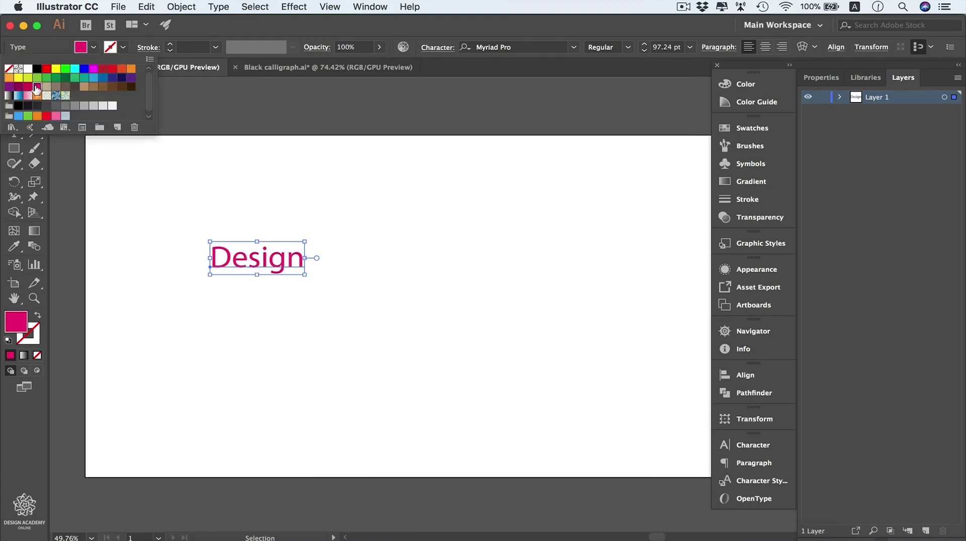
{"action": "left_click", "coordinate": [231, 113]}
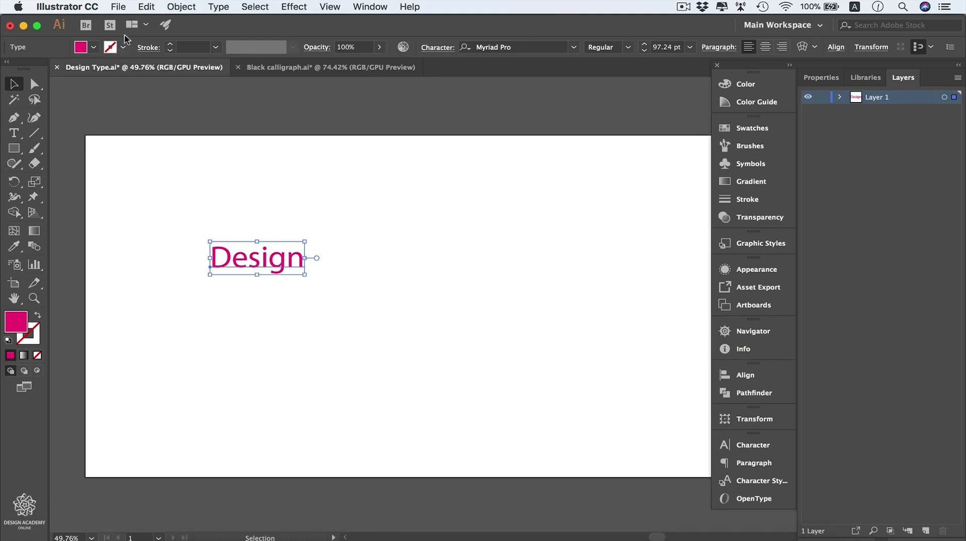
{"action": "left_click", "coordinate": [120, 8]}
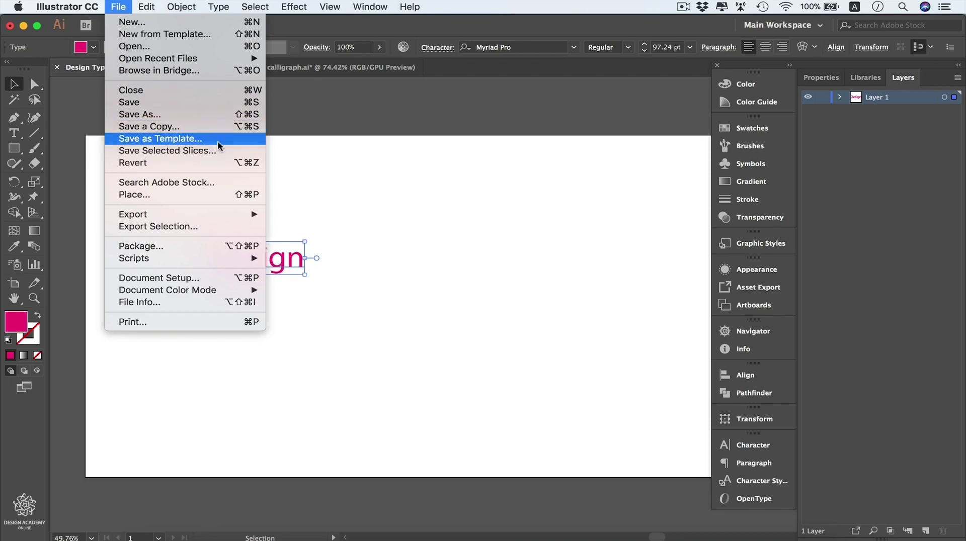
{"action": "left_click", "coordinate": [222, 102]}
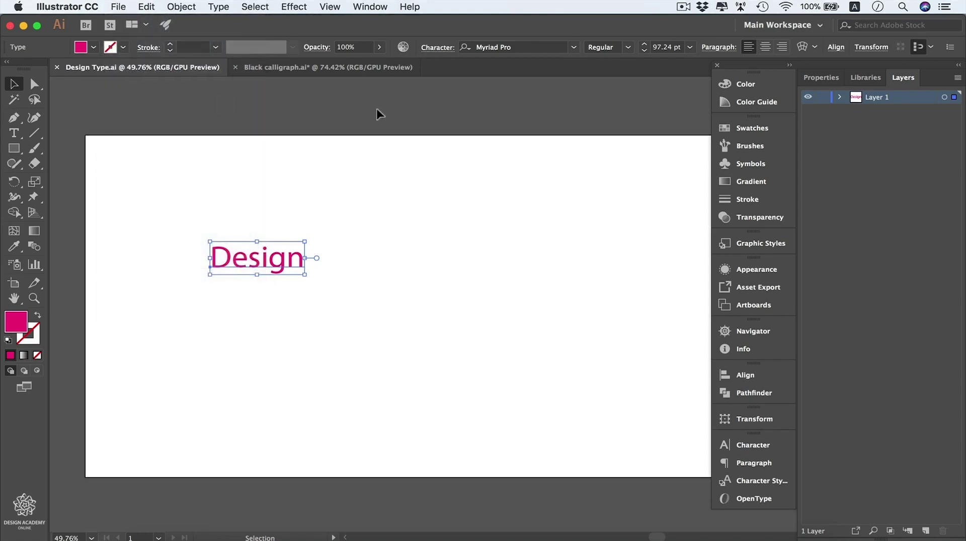